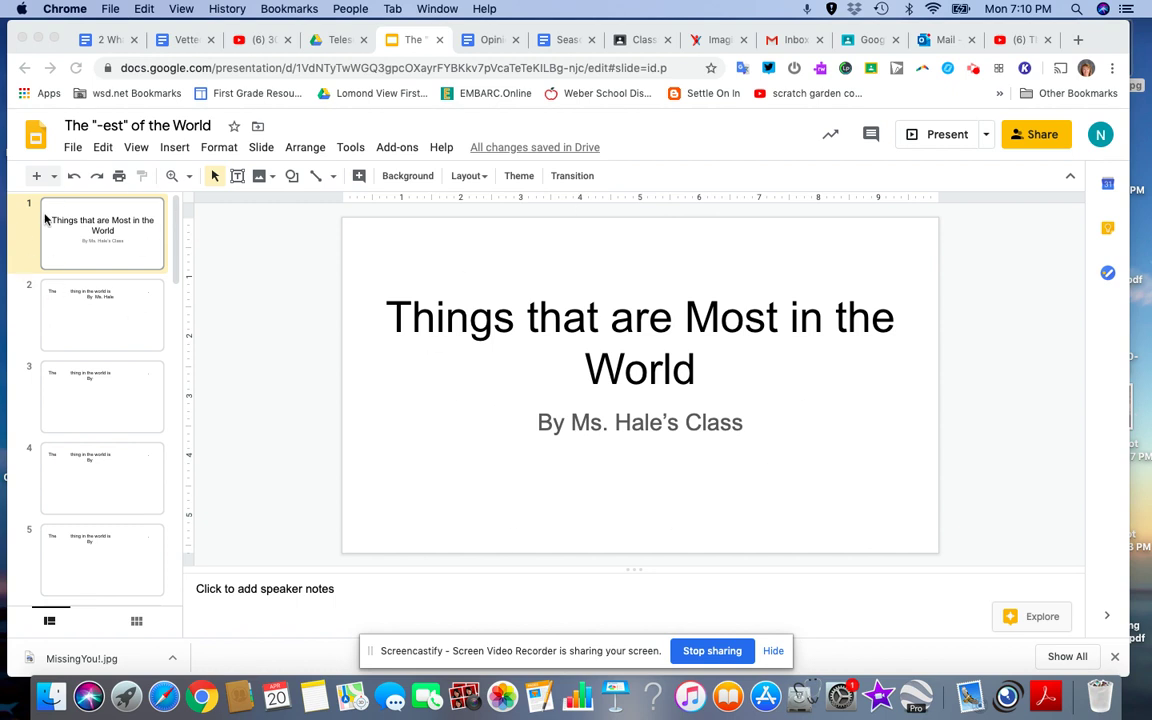
Focus the browser and select slide 2, the empty sentence-frame slide of 'The -est of the World'.
left_click(99, 340)
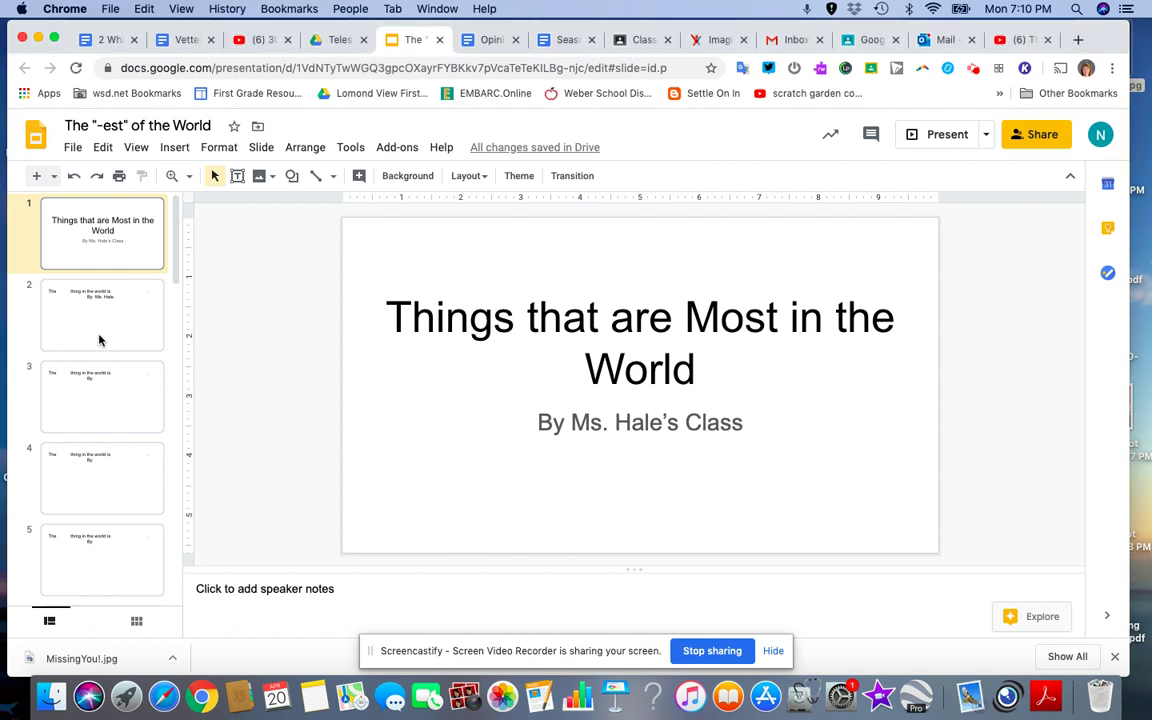
left_click(99, 340)
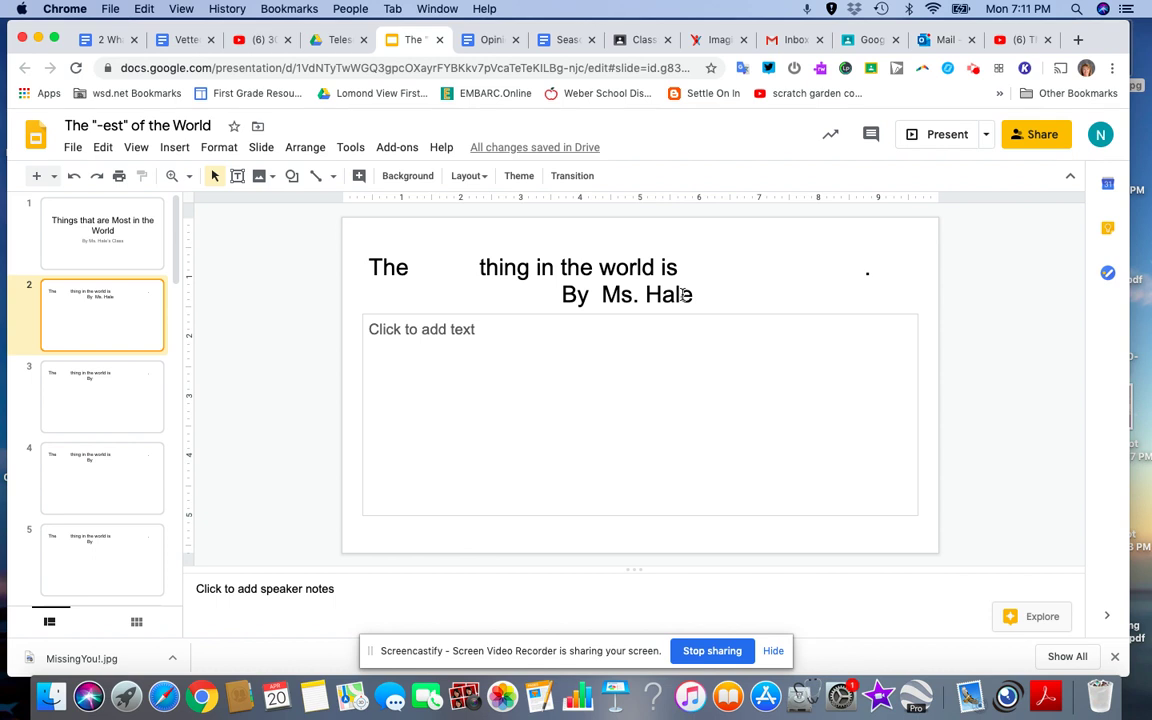
left_click(424, 268)
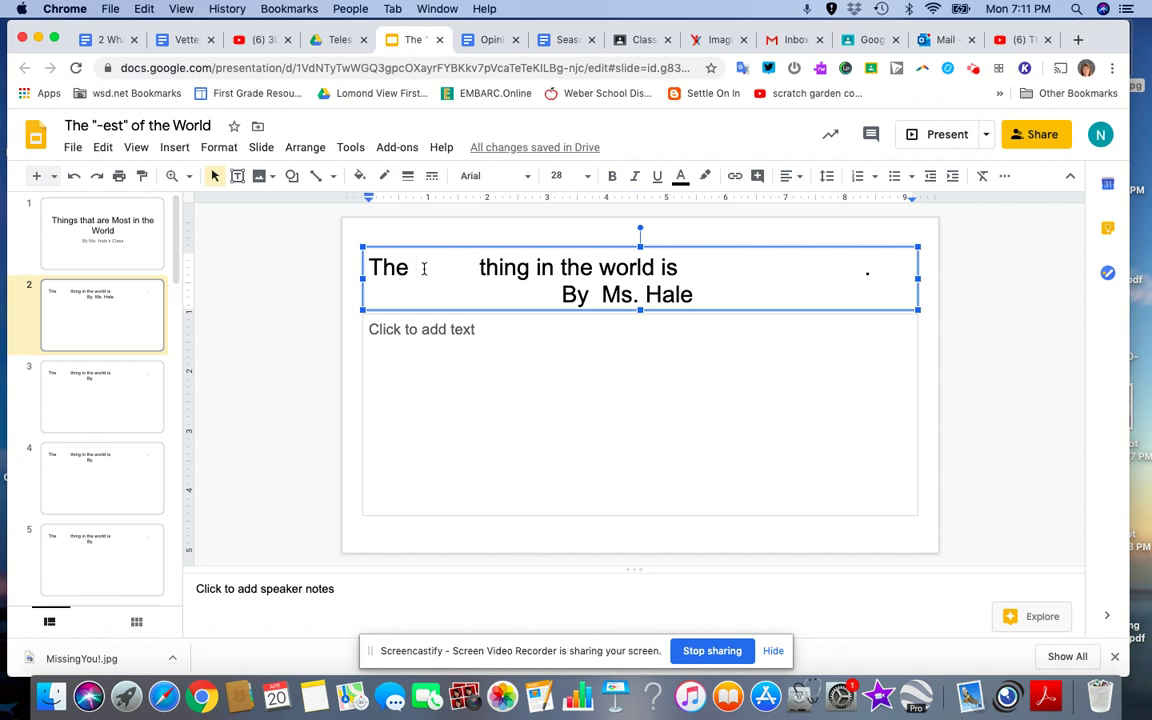
Complete the title with 'wildest' and 'a tornado of tigers', removing the extra spaces.
type("wildes")
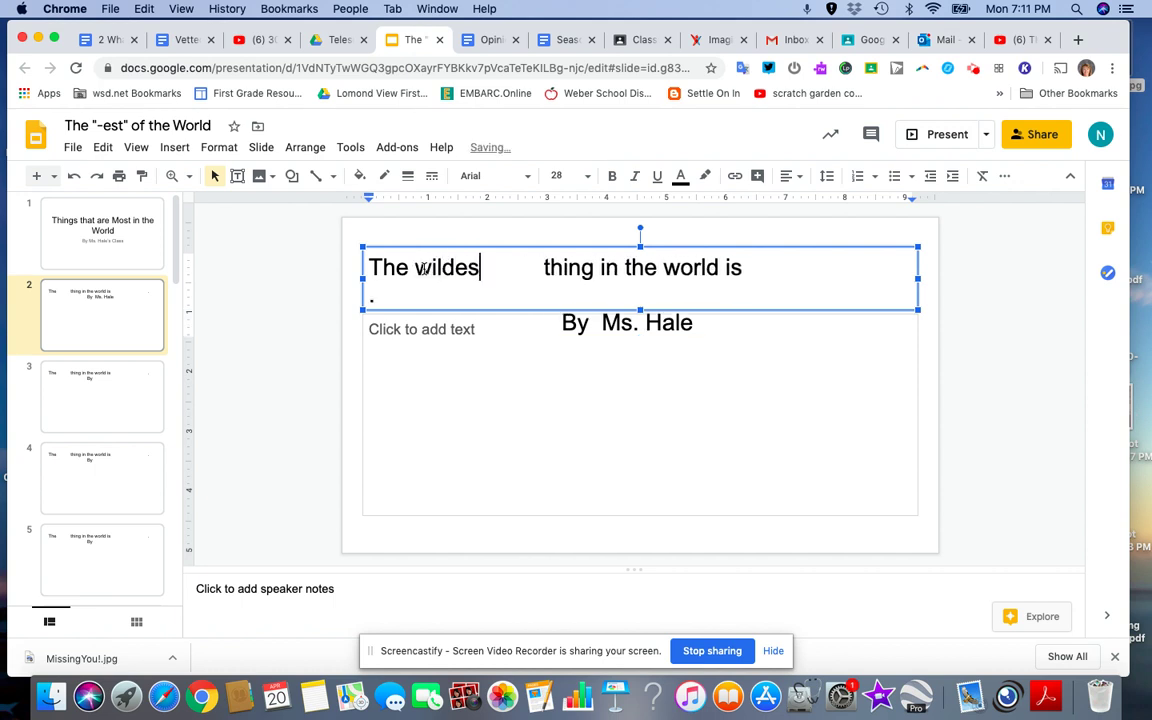
type("t")
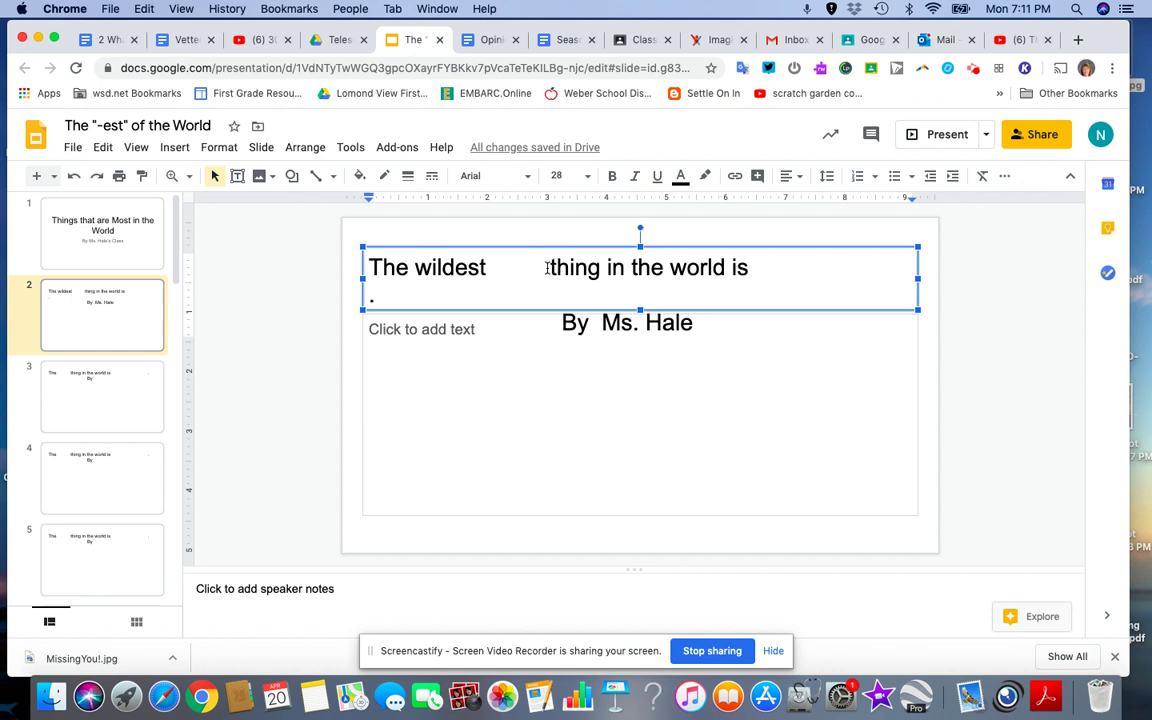
left_click(547, 267)
key("BackSpace")
key("BackSpace")
key("BackSpace")
key("BackSpace")
key("BackSpace")
key("BackSpace")
key("BackSpace")
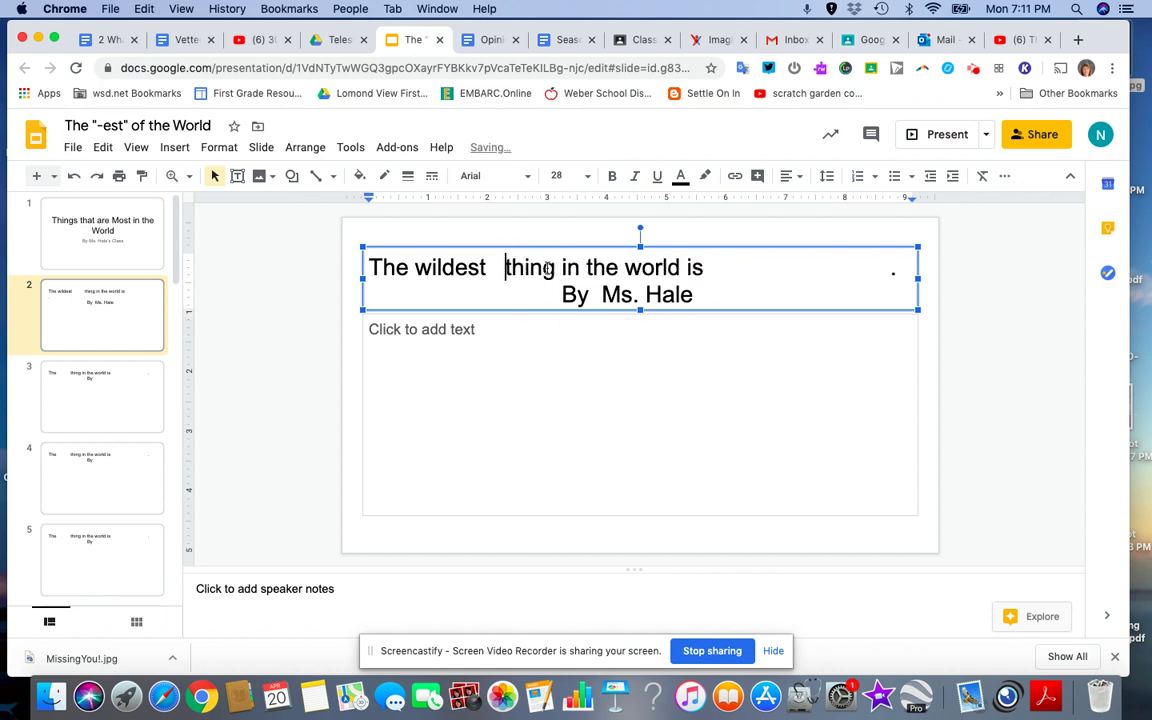
key("BackSpace")
key("BackSpace")
key("BackSpace")
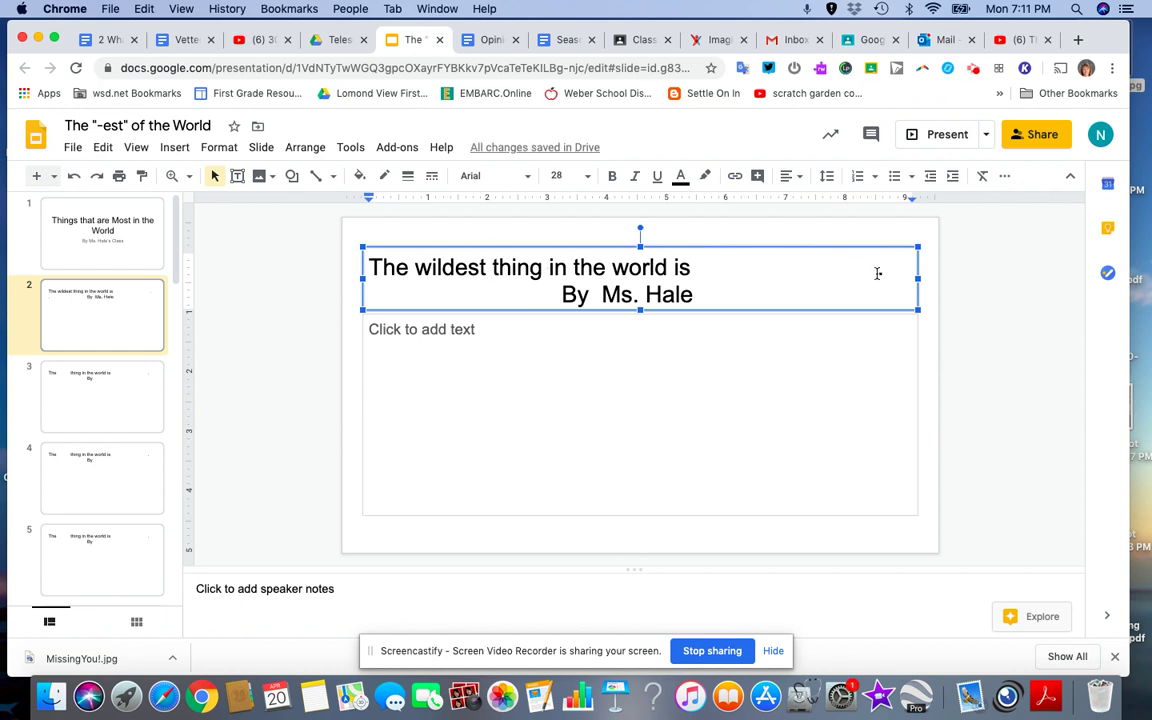
left_click(877, 271)
key("BackSpace")
key("BackSpace")
key("BackSpace")
key("BackSpace")
key("BackSpace")
key("BackSpace")
key("BackSpace")
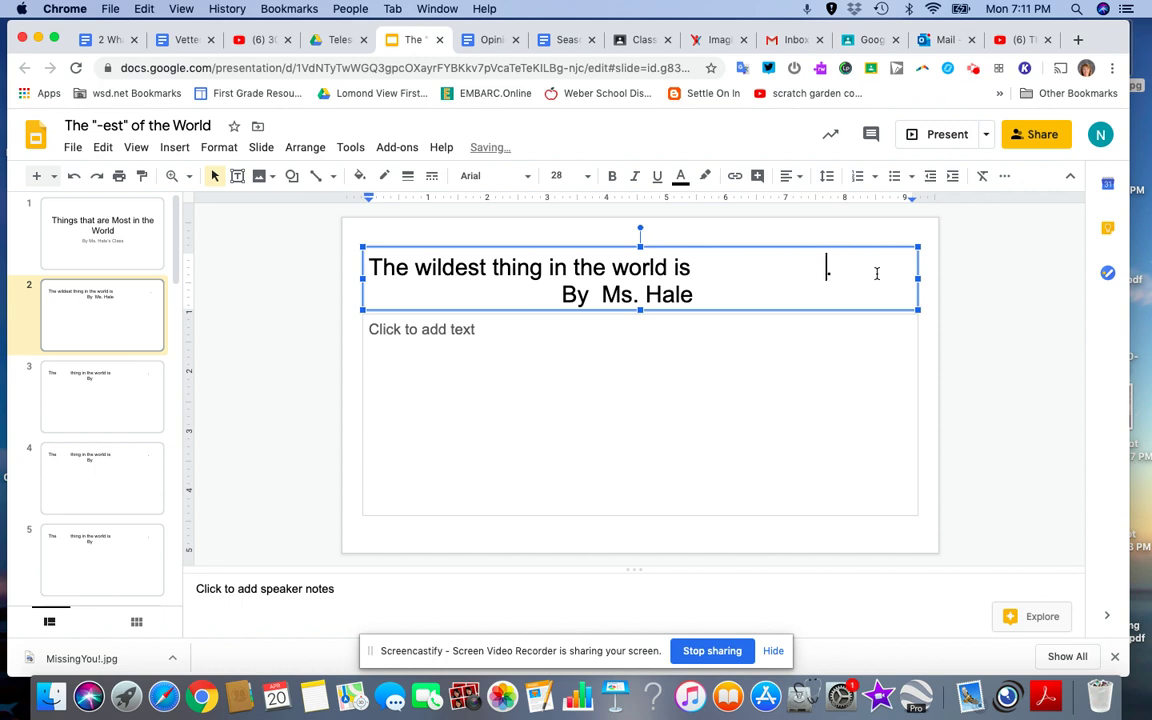
key("BackSpace")
key("BackSpace")
key("BackSpace")
key("BackSpace")
key("BackSpace")
key("BackSpace")
key("BackSpace")
key("BackSpace")
key("BackSpace")
key("BackSpace")
key("BackSpace")
key("BackSpace")
key("BackSpace")
key("BackSpace")
key("BackSpace")
key("BackSpace")
key("BackSpace")
key("BackSpace")
key("BackSpace")
type("a torn")
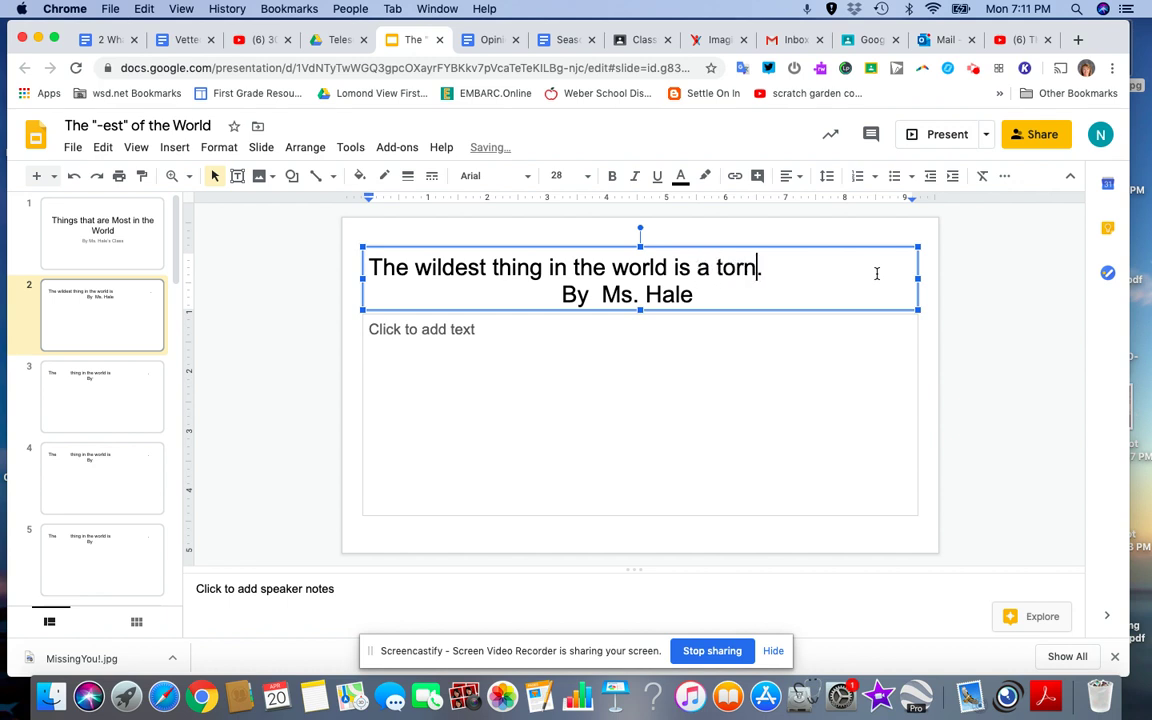
type("ado of ")
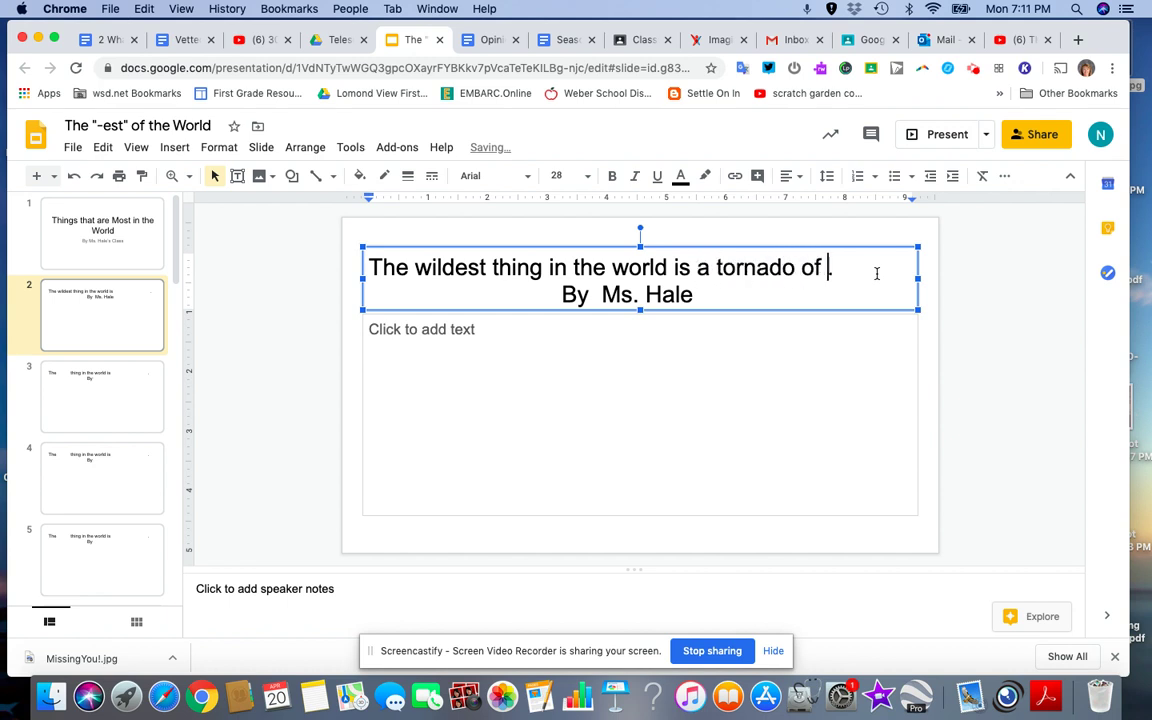
type("tigers")
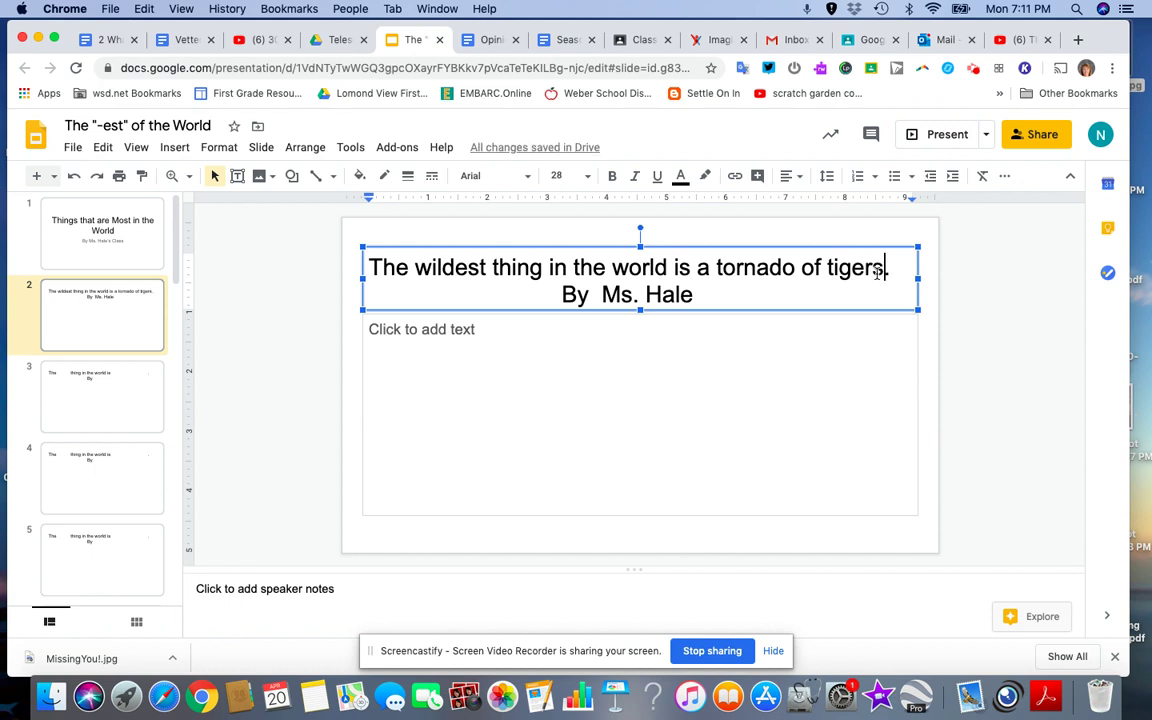
left_click(631, 369)
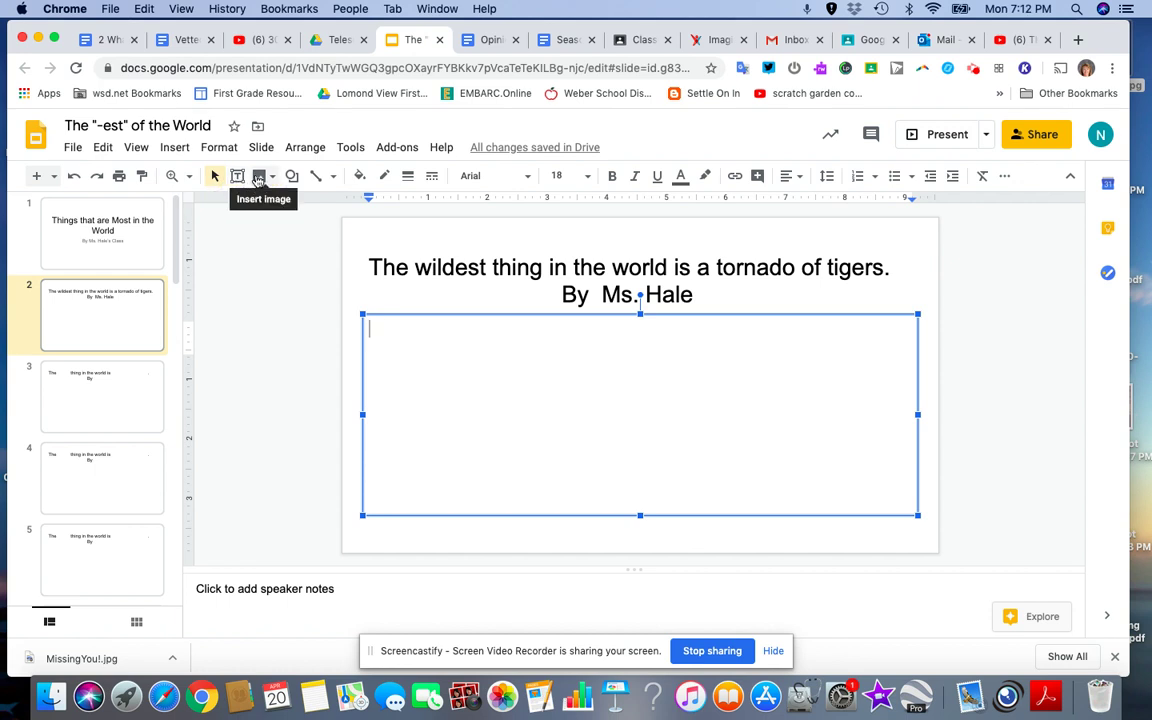
Bring up the Search the web image panel from the Insert image menu.
left_click(258, 177)
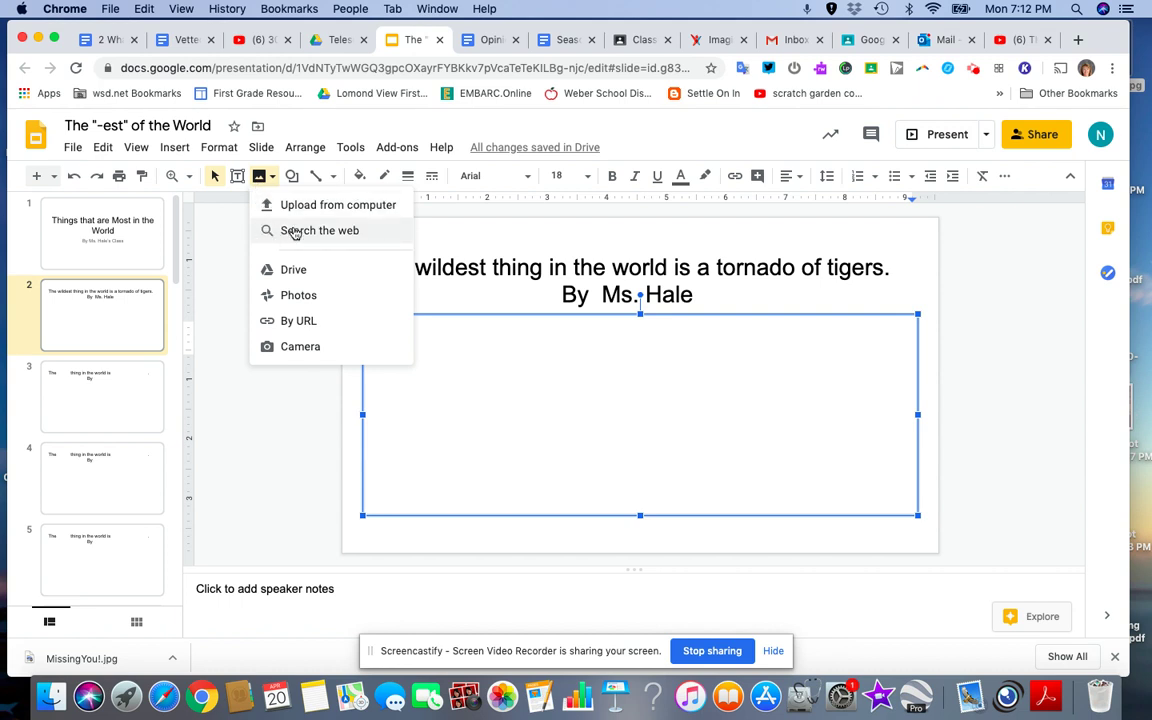
left_click(295, 232)
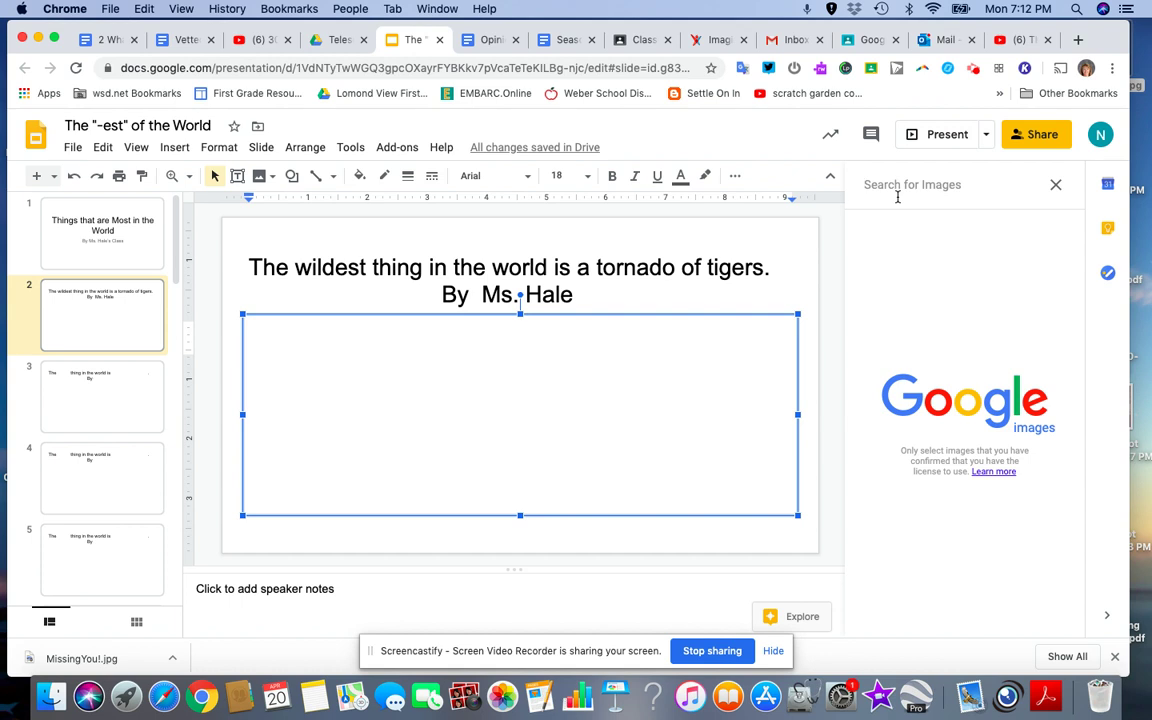
Search web images for 'tornado' and browse through the results.
type("tornado")
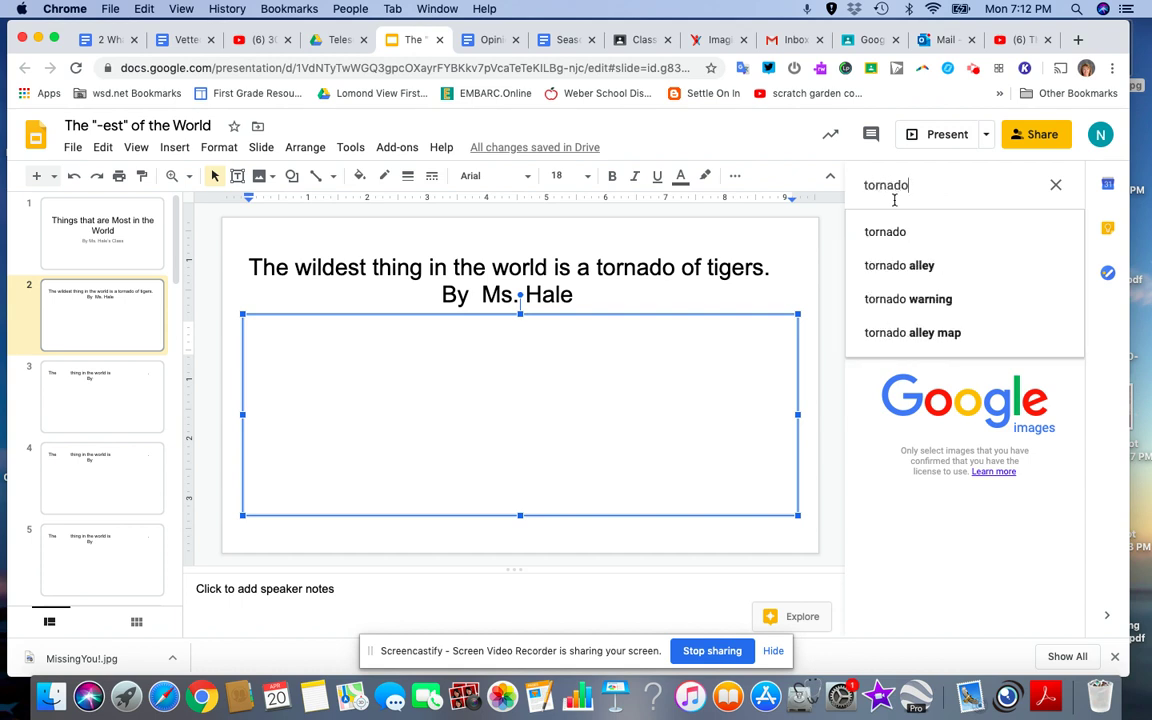
key("Return")
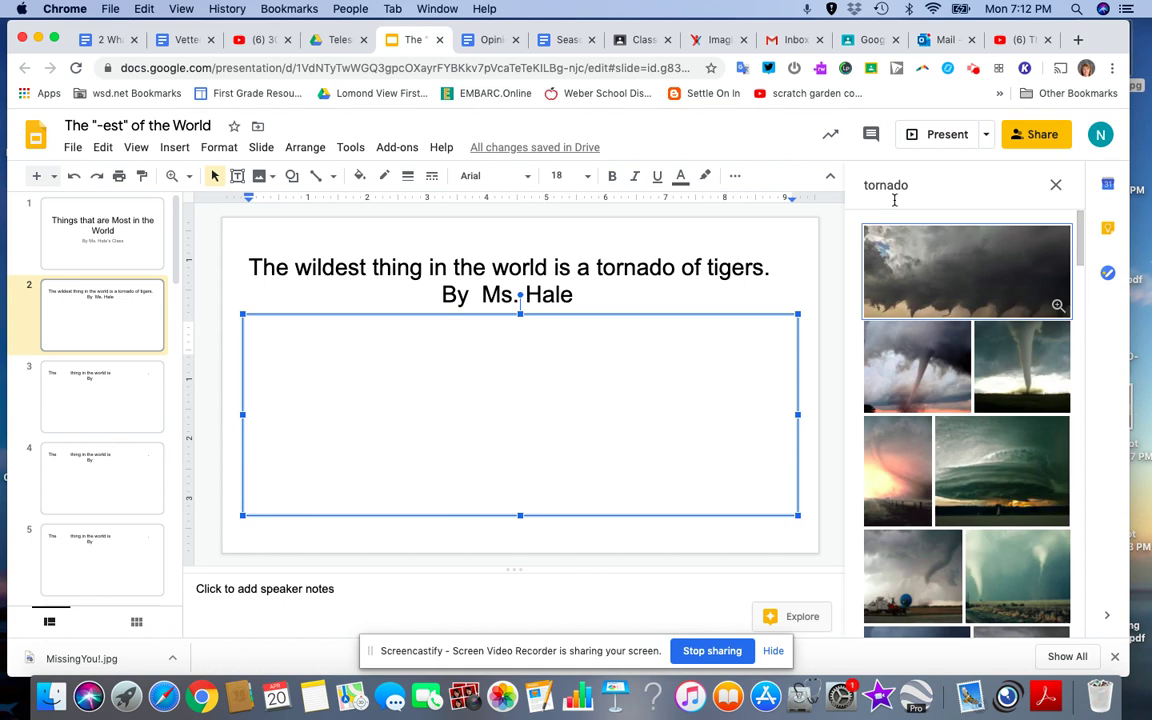
scroll(940, 280, "down", 3)
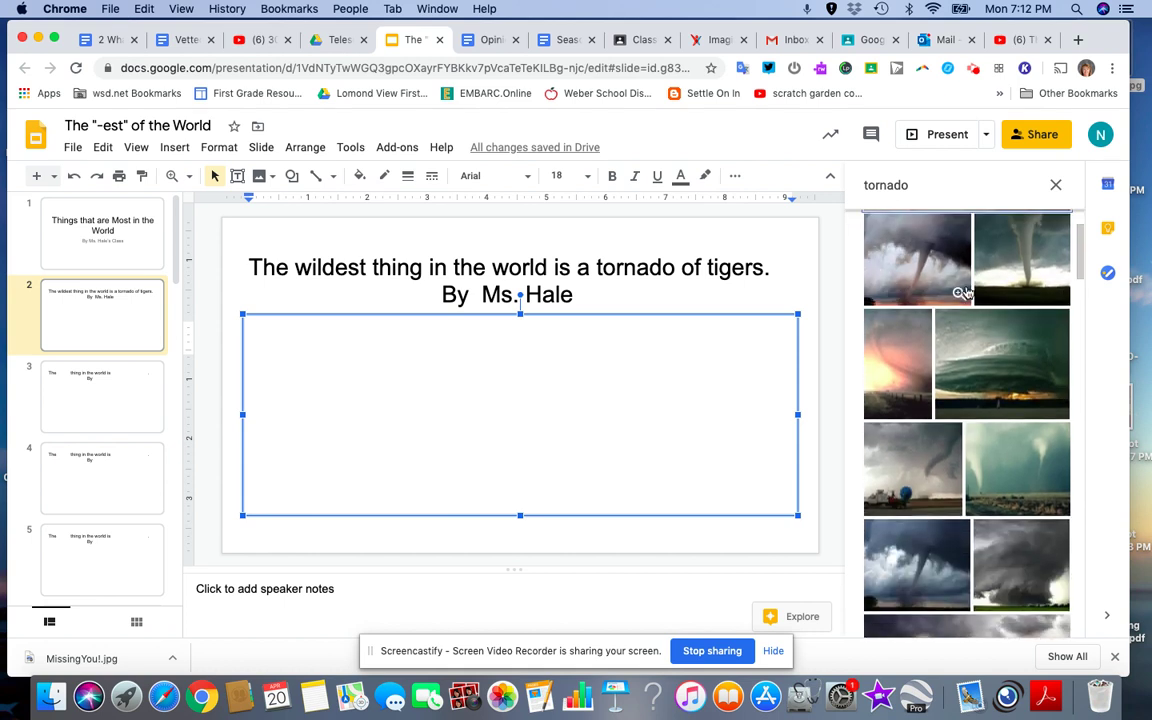
scroll(968, 292, "down", 2)
scroll(968, 292, "down", 2)
scroll(968, 292, "down", 2)
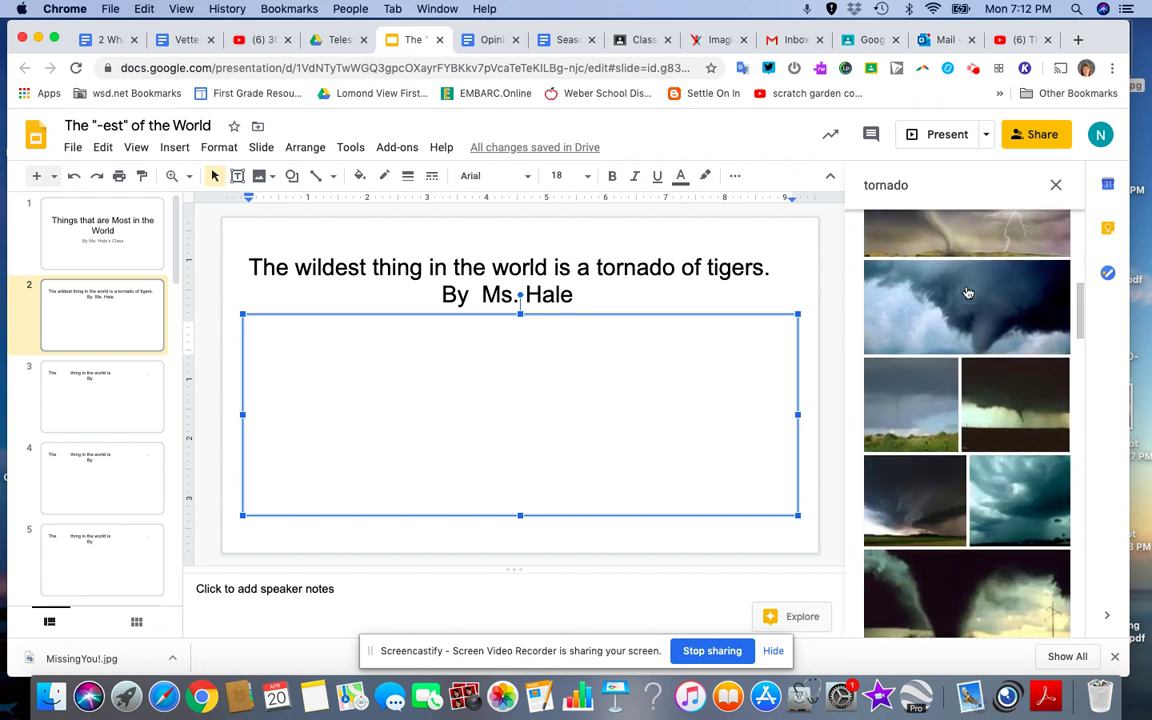
scroll(968, 292, "down", 2)
scroll(968, 292, "down", 2)
scroll(968, 292, "down", 2)
scroll(968, 292, "down", 2)
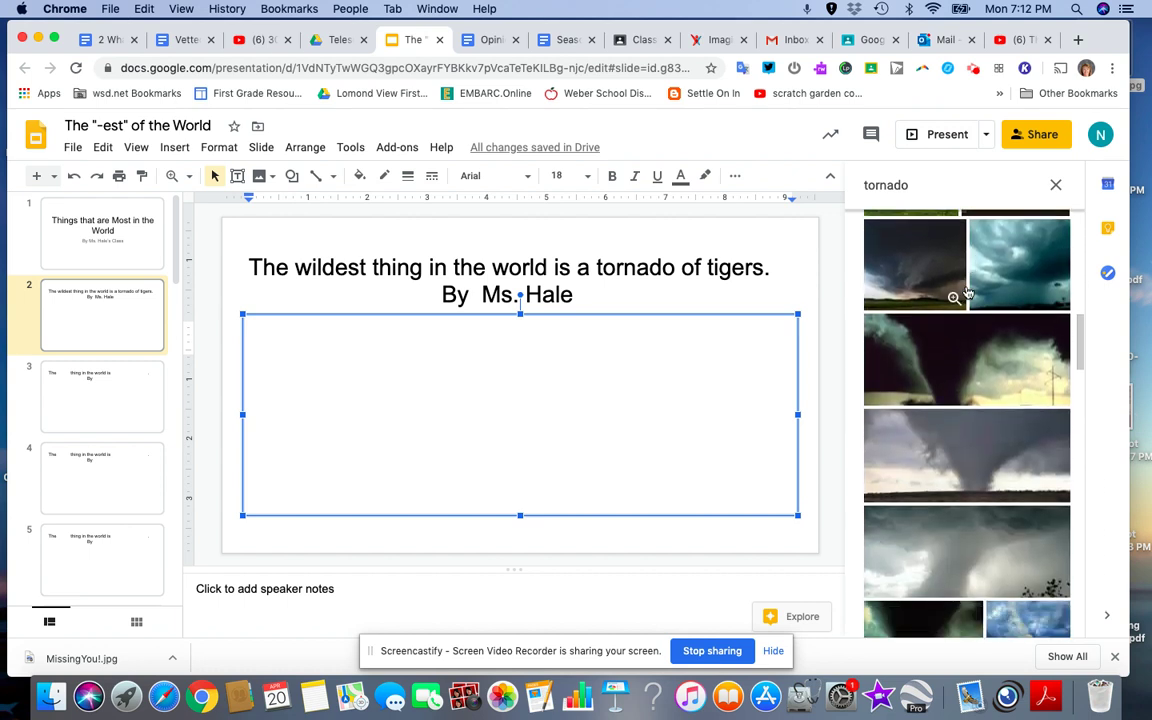
scroll(968, 292, "down", 2)
scroll(968, 292, "down", 1)
scroll(968, 292, "down", 2)
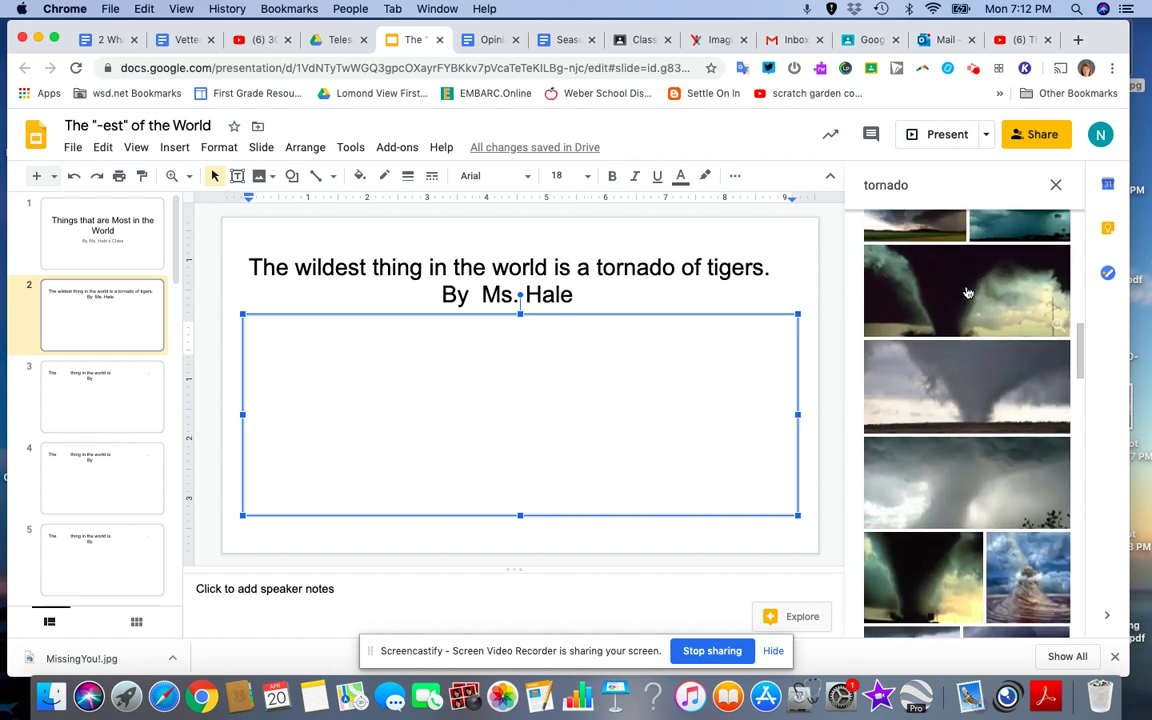
scroll(968, 292, "down", 2)
scroll(968, 292, "down", 2)
scroll(968, 292, "down", 2)
scroll(968, 292, "up", 2)
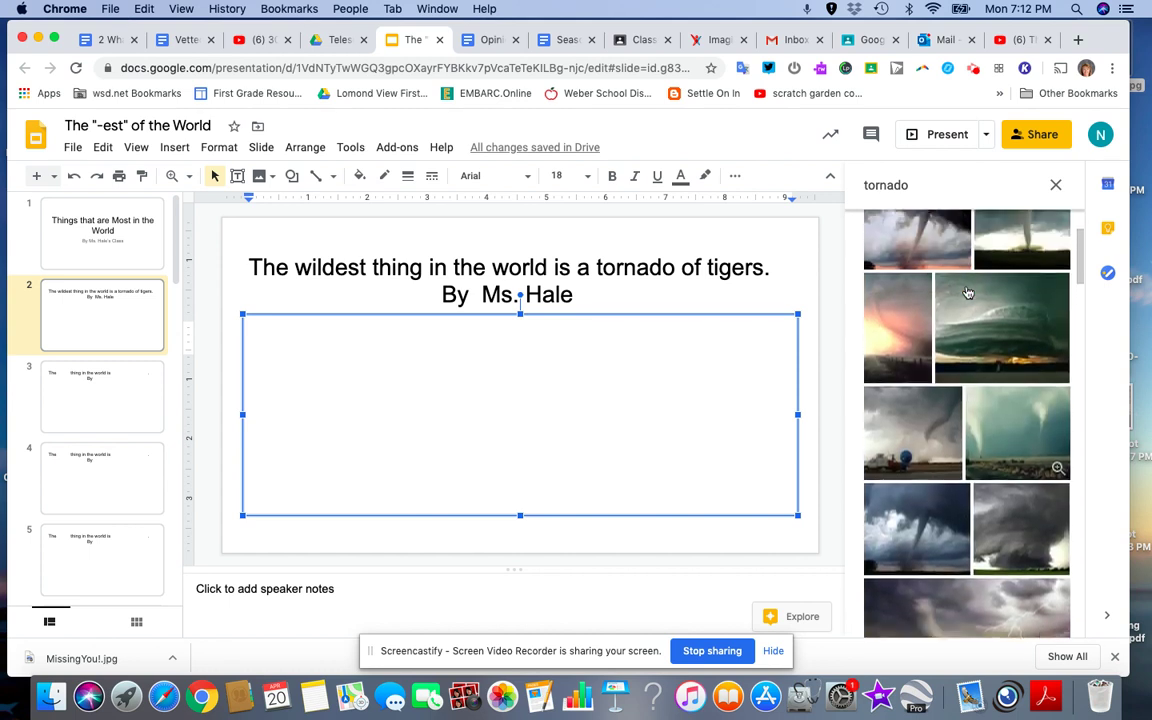
scroll(968, 292, "up", 2)
scroll(968, 292, "up", 2)
scroll(968, 292, "up", 1)
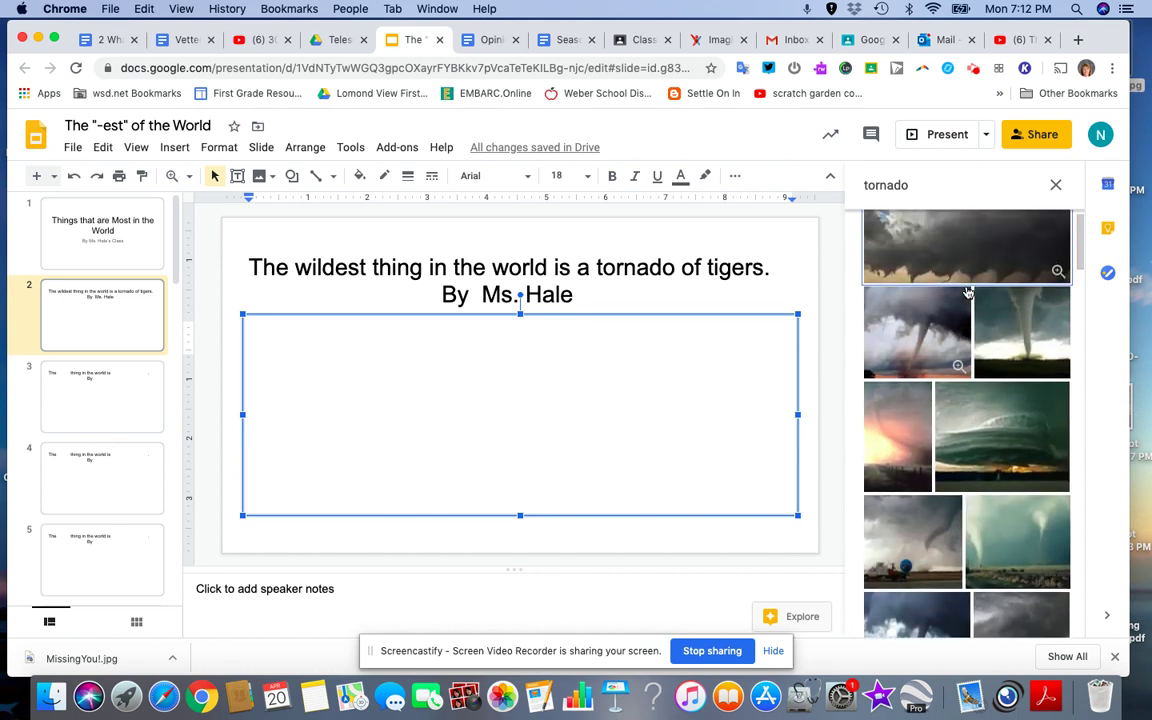
Select the chosen tornado photo and insert it onto slide 2.
left_click(930, 338)
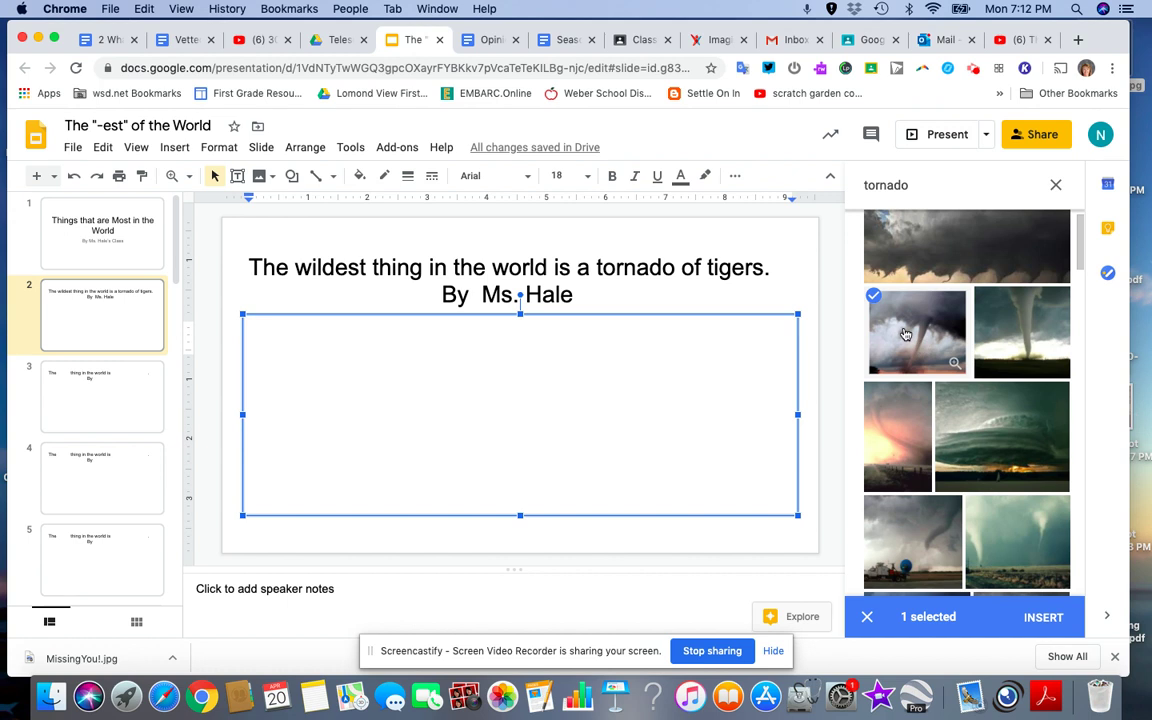
left_click(903, 330)
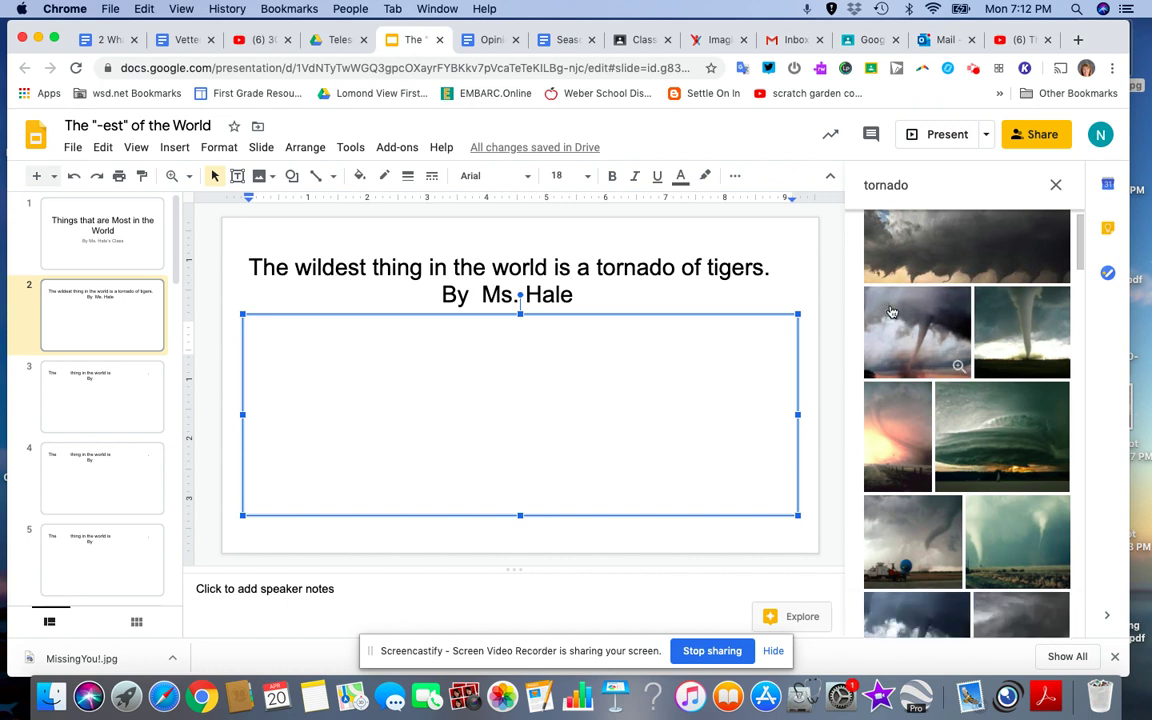
left_click(900, 320)
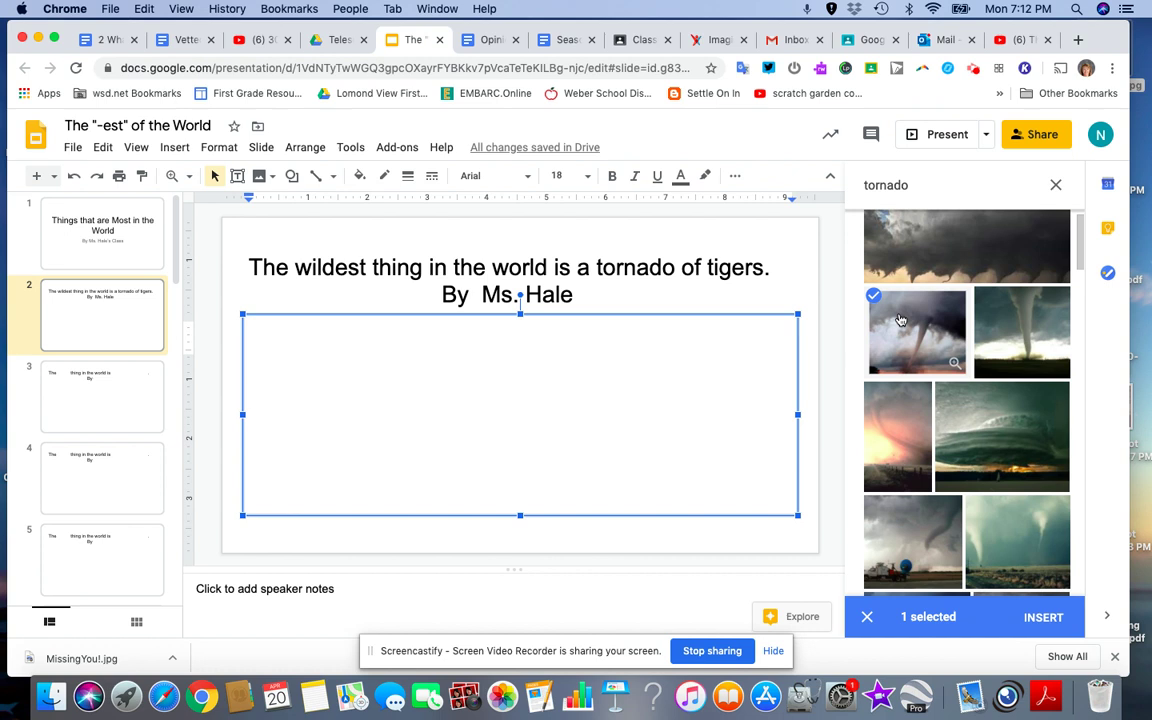
left_click(1040, 618)
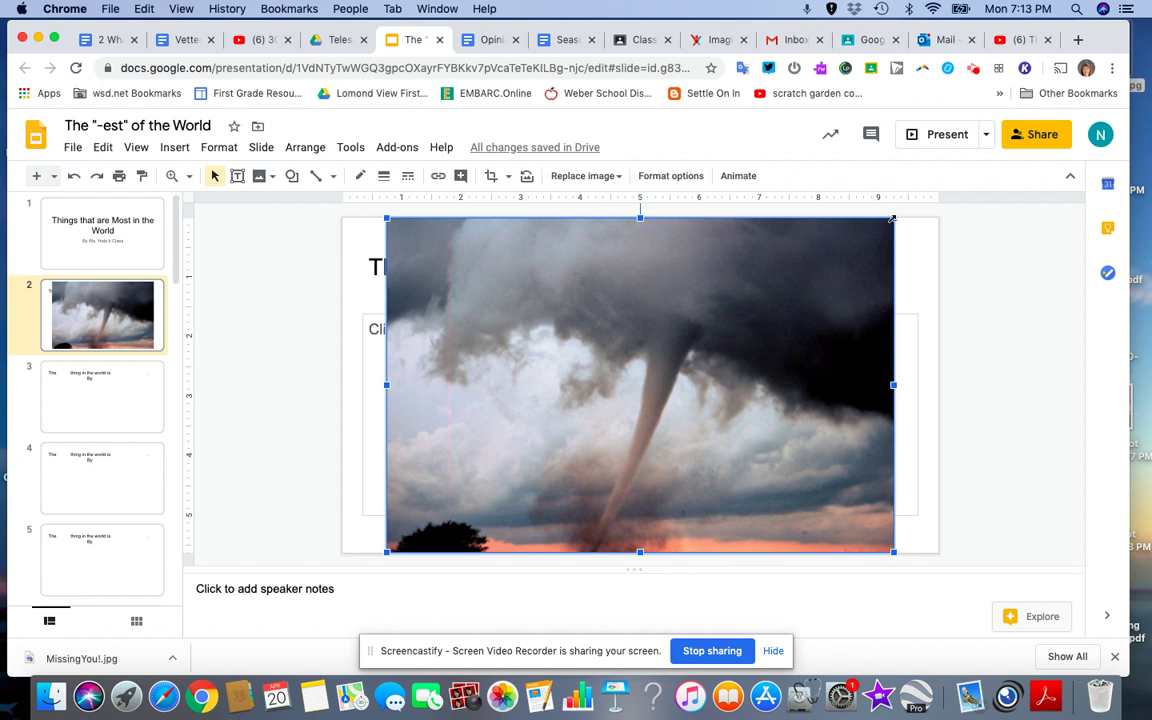
Shrink the tornado photo and move it to the left, just under the title.
left_click_drag(892, 218, 629, 392)
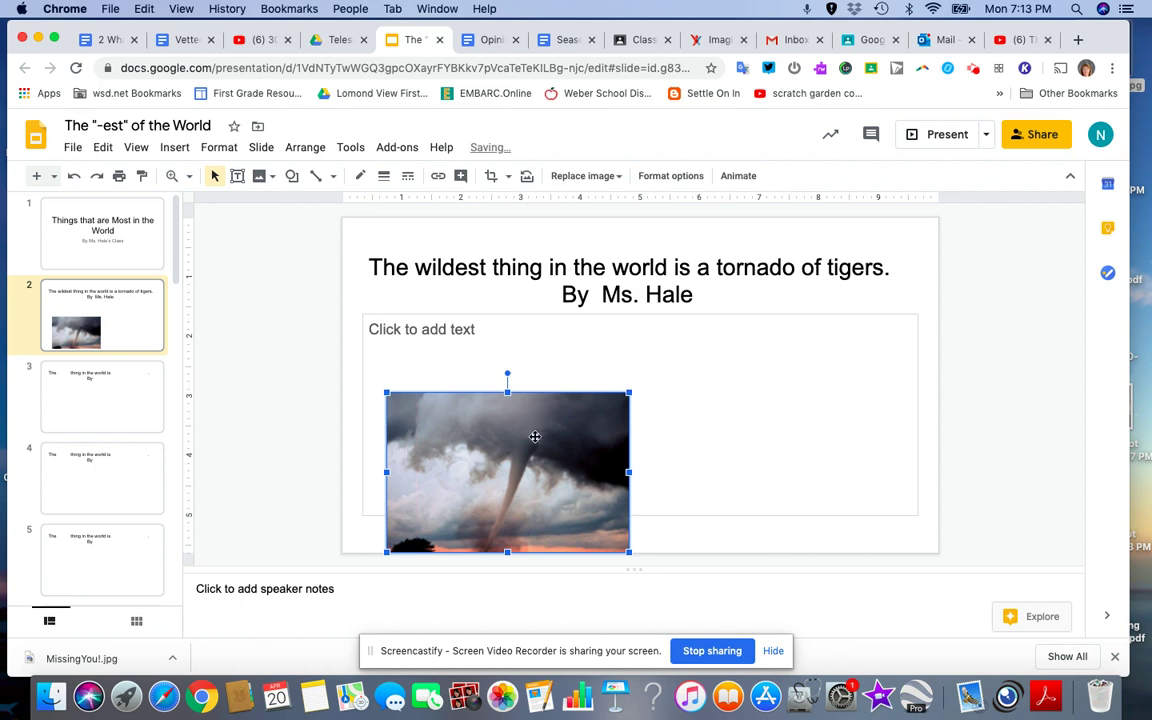
left_click_drag(485, 428, 474, 386)
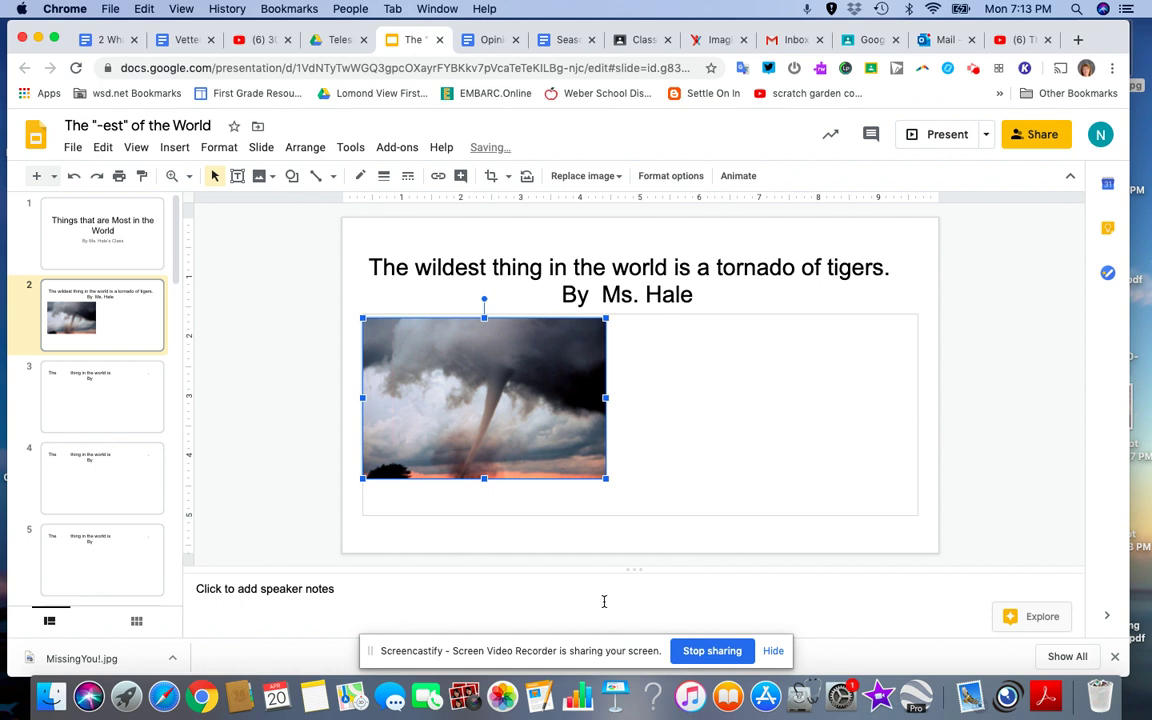
Start a new web image search for tigers, replacing the tornado search.
left_click(694, 355)
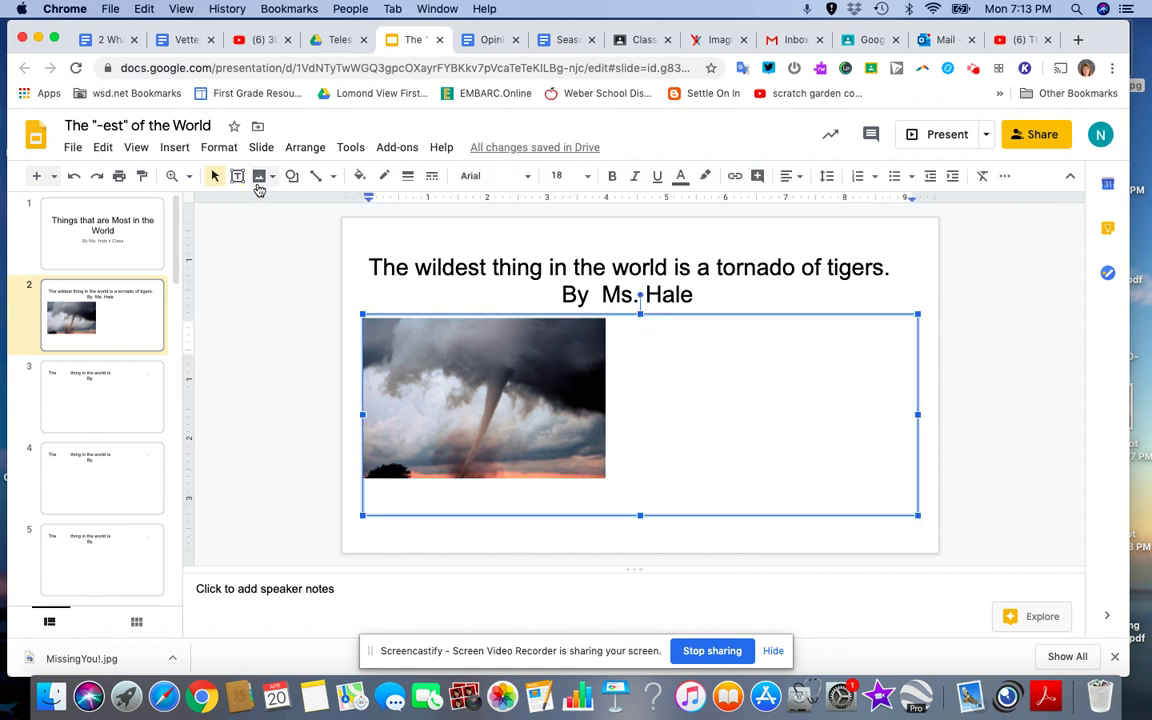
left_click(259, 178)
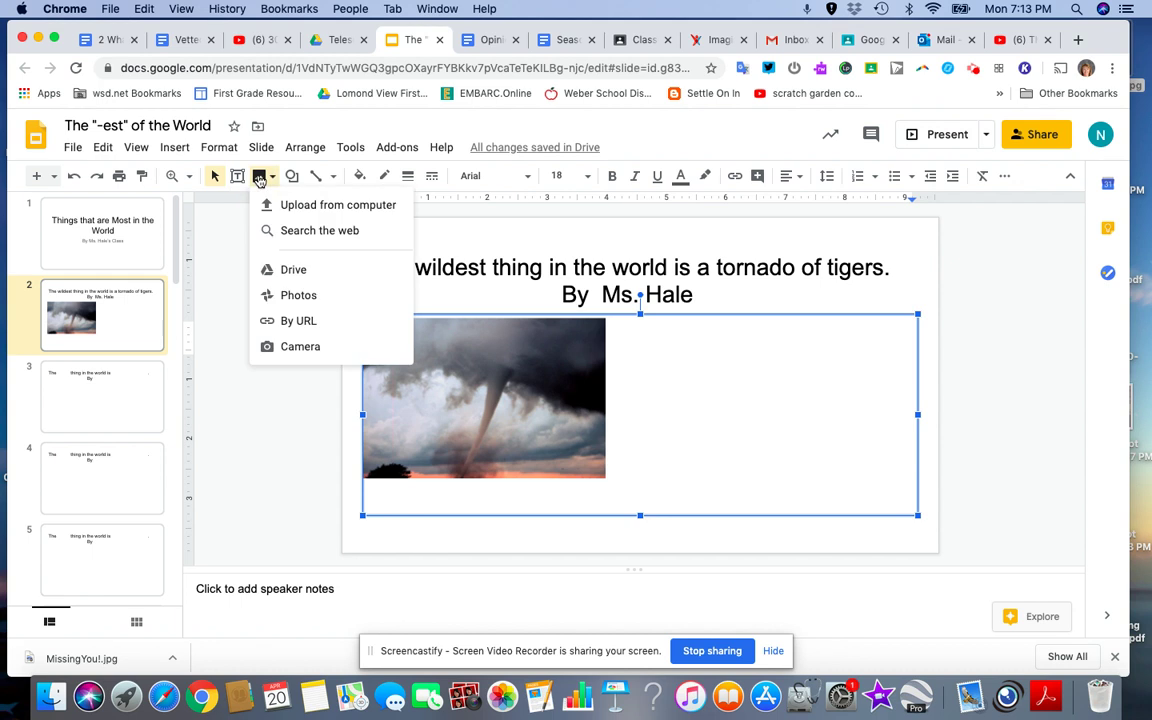
left_click(268, 232)
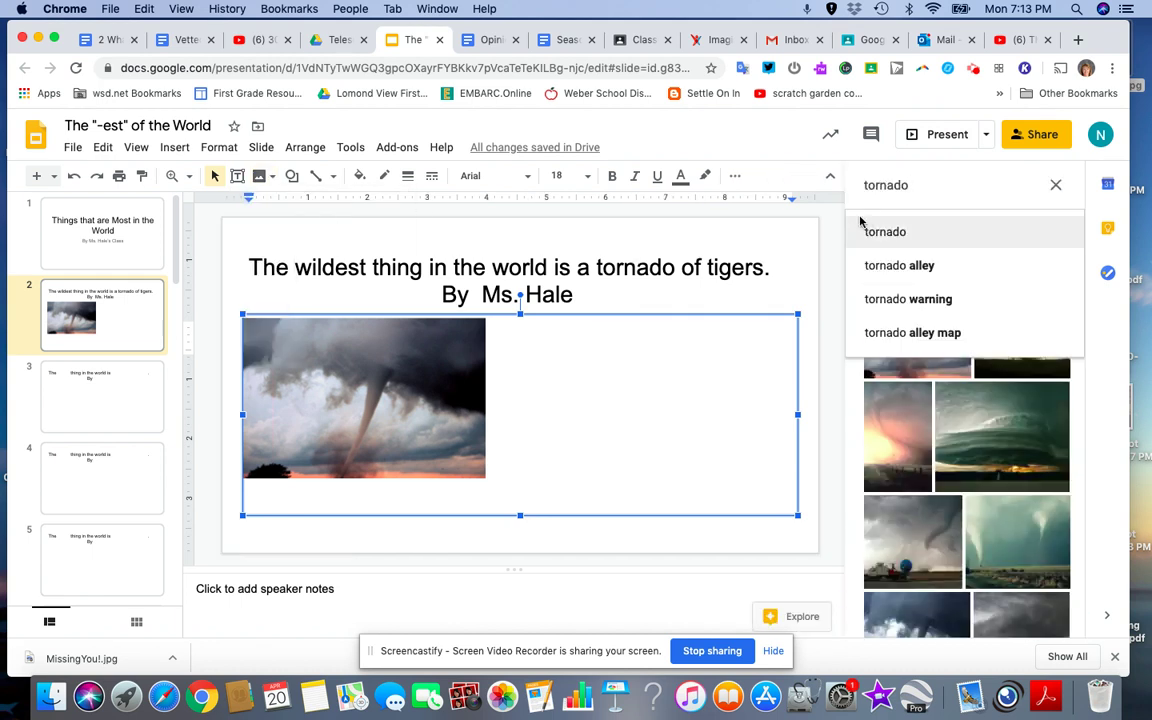
key("BackSpace")
key("BackSpace")
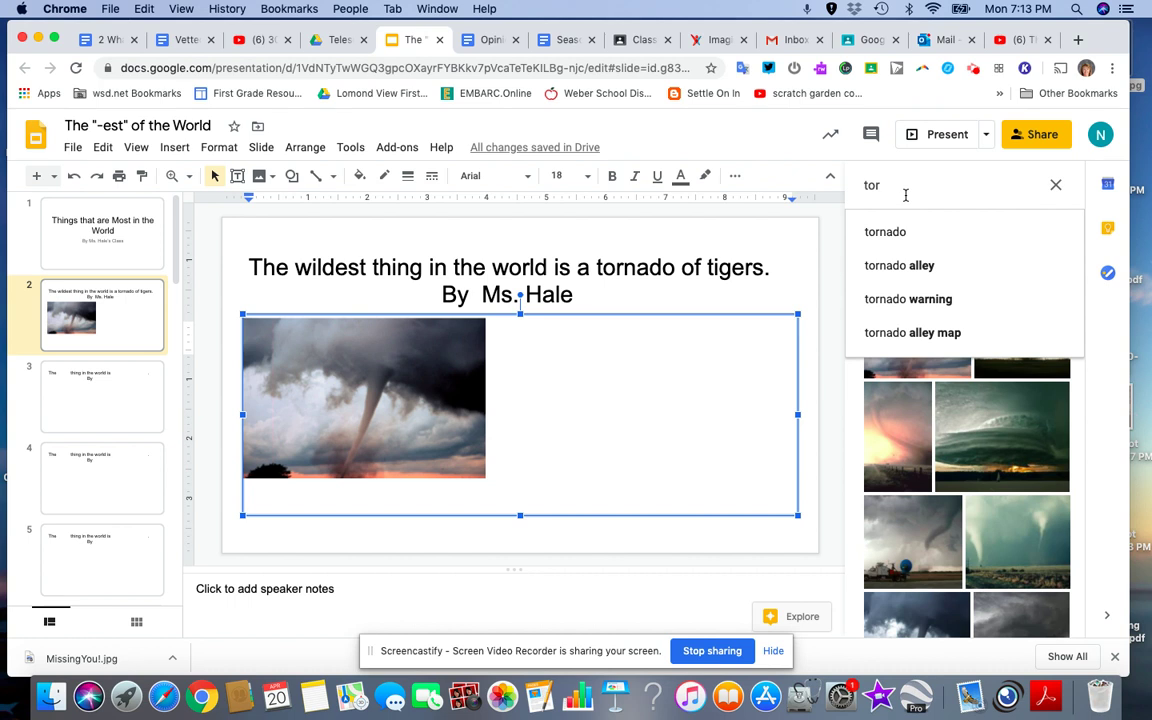
key("BackSpace")
key("BackSpace")
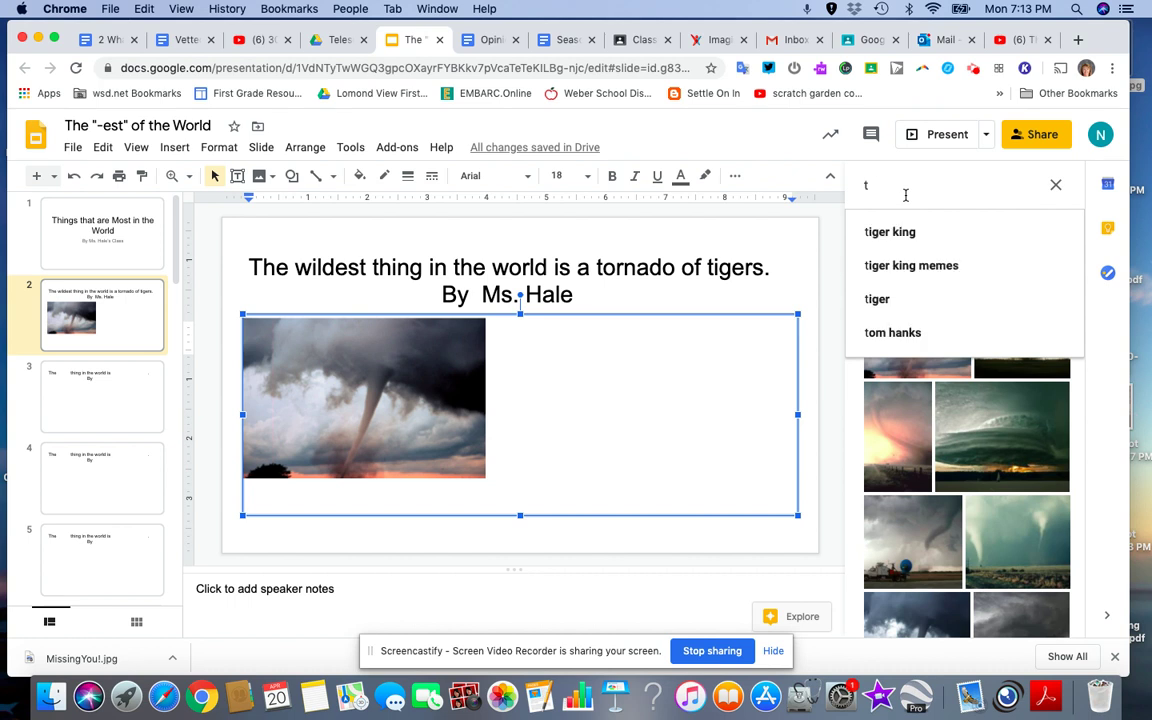
type("igers")
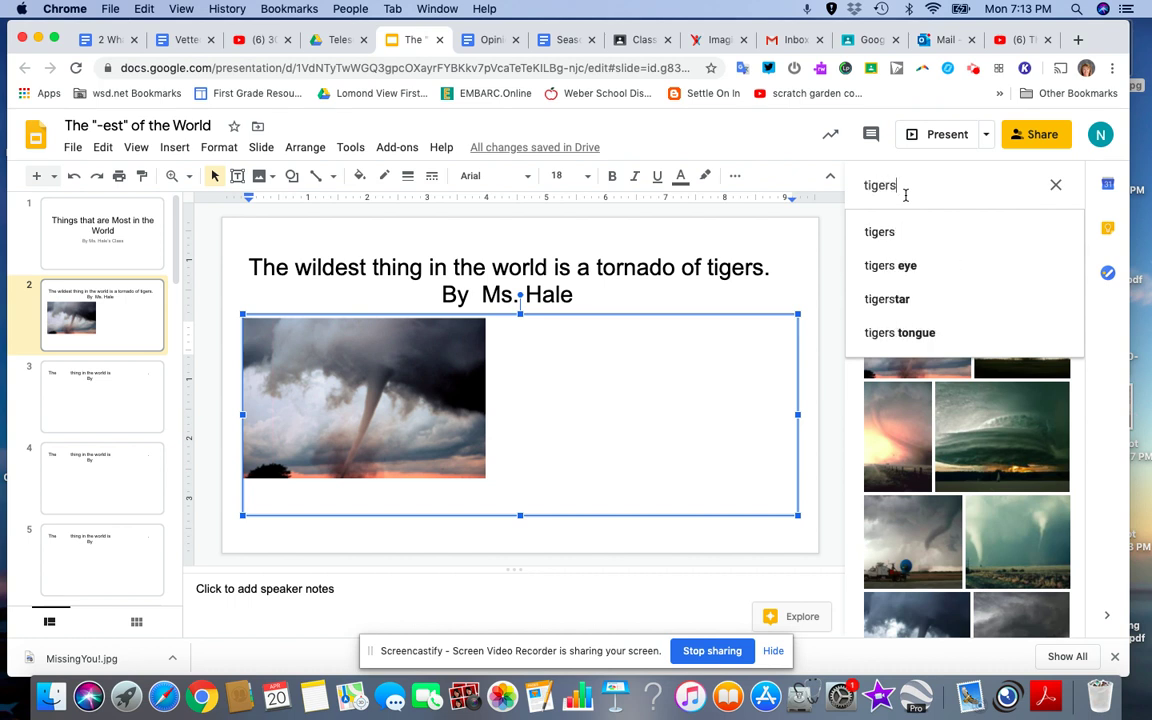
key("Return")
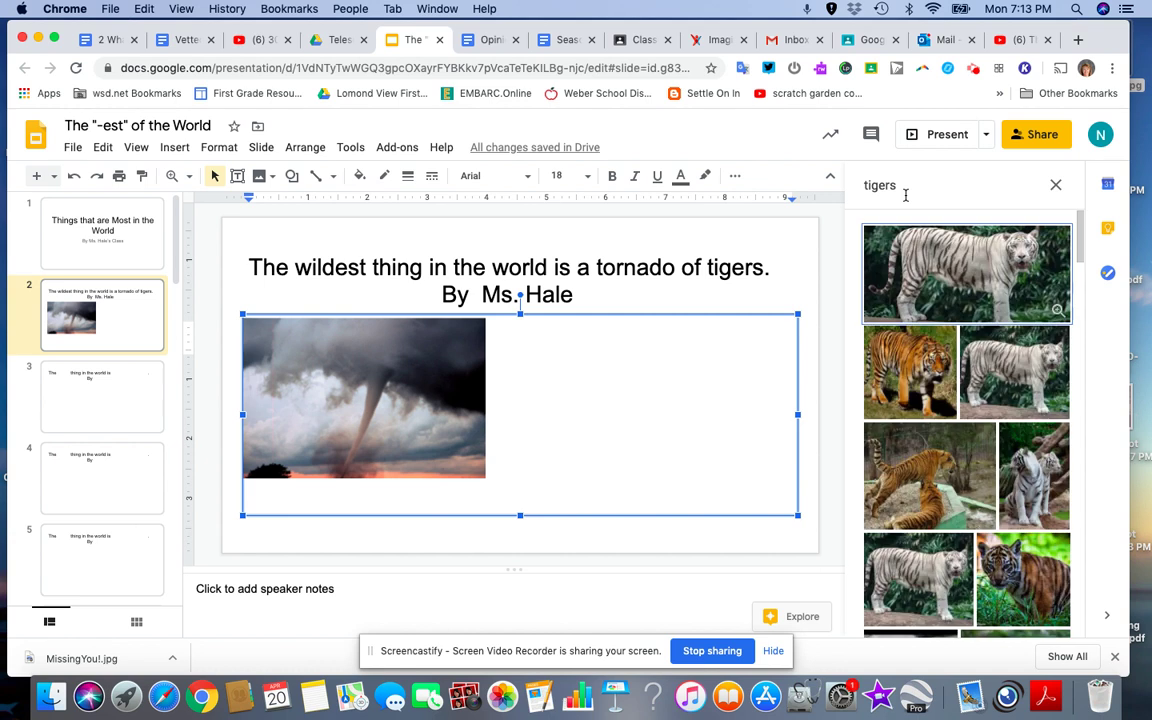
Pick the photo of two tigers from the results and insert it on slide 2.
scroll(977, 407, "down", 1)
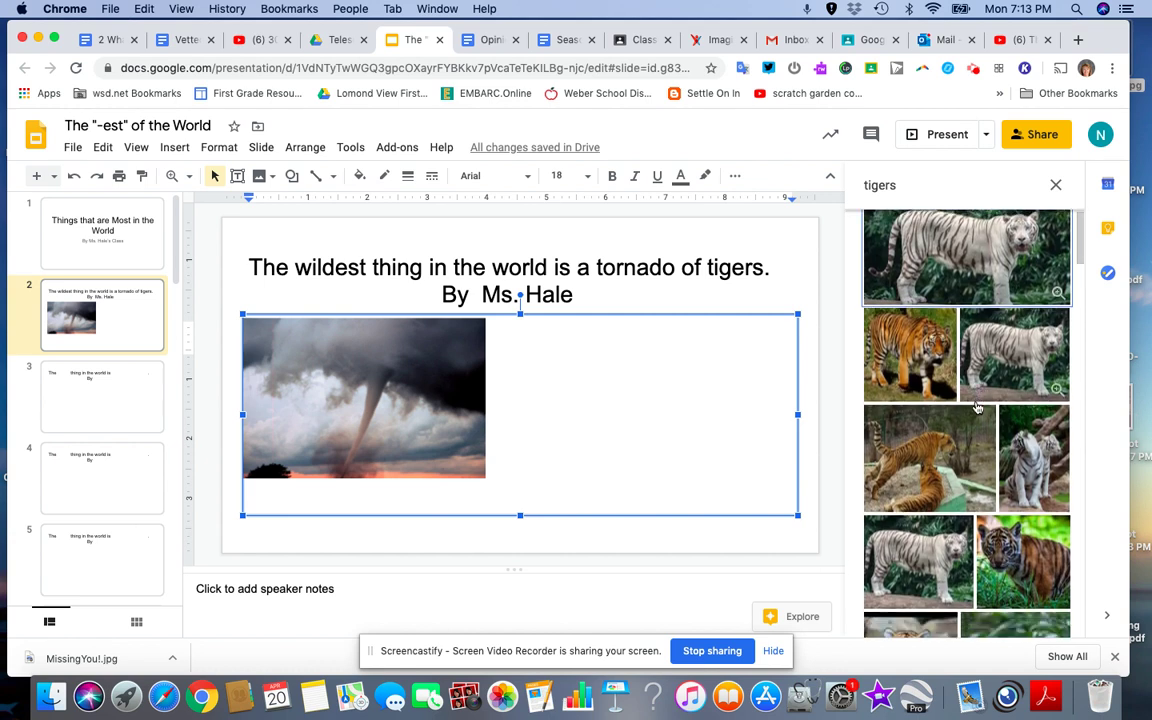
scroll(977, 407, "down", 3)
mouse_move(930, 300)
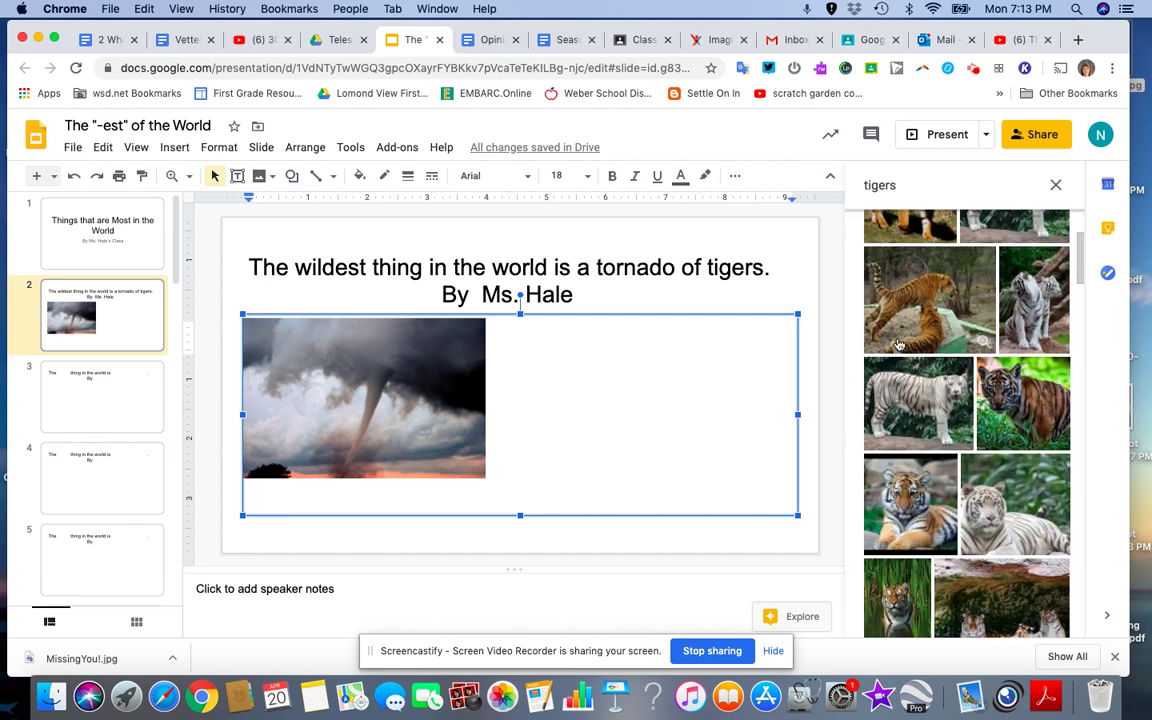
scroll(907, 319, "down", 3)
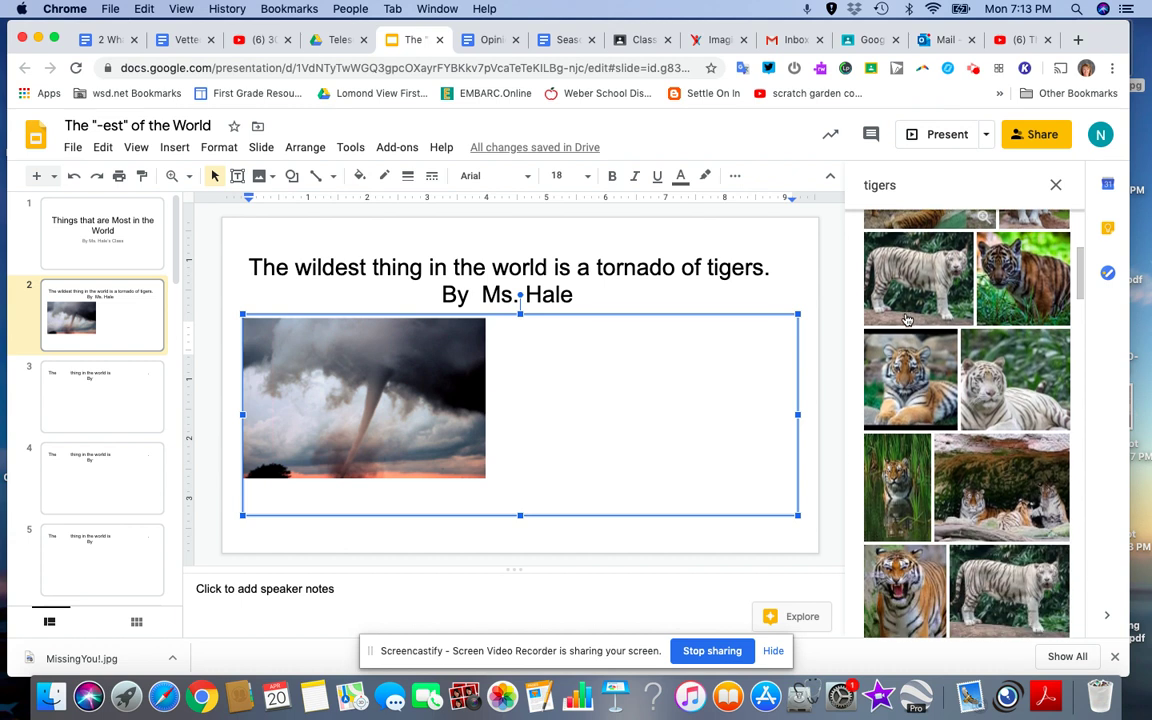
scroll(907, 319, "up", 3)
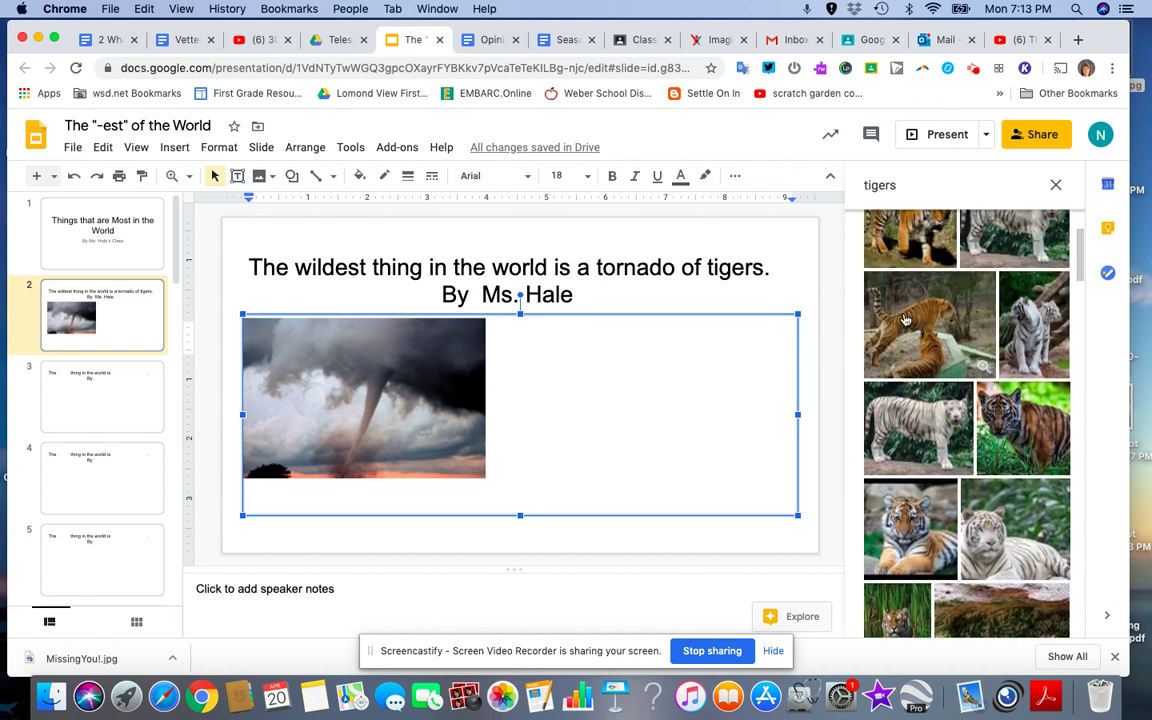
left_click(907, 320)
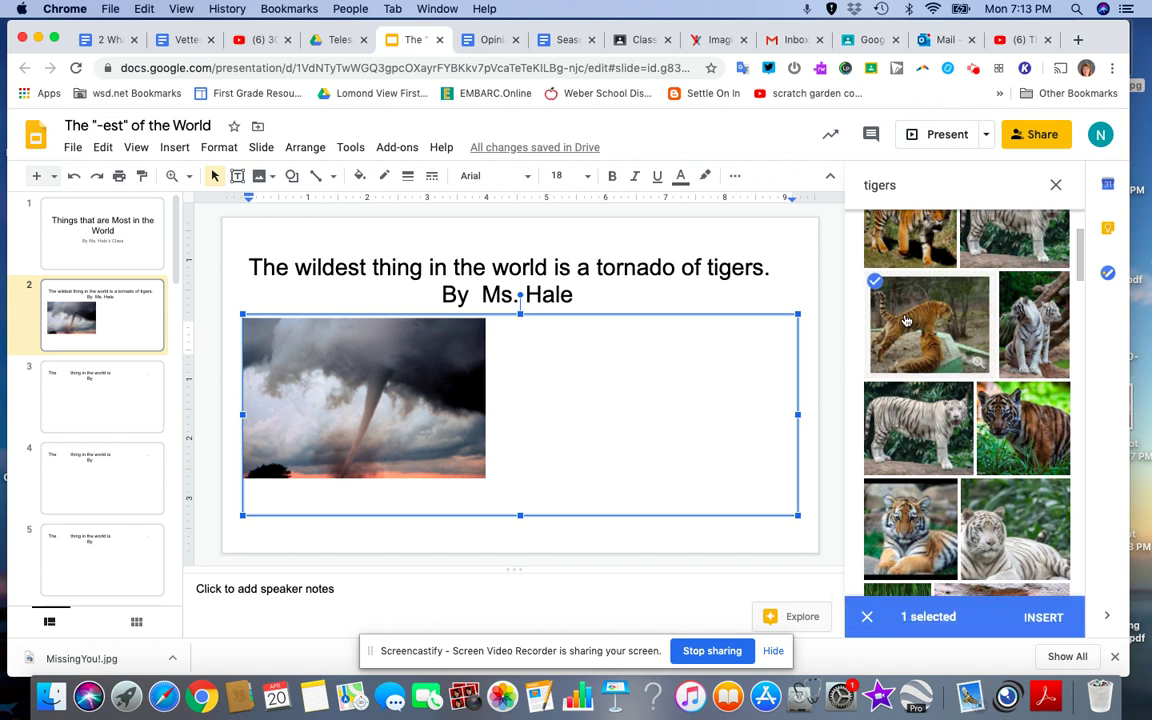
left_click(1045, 617)
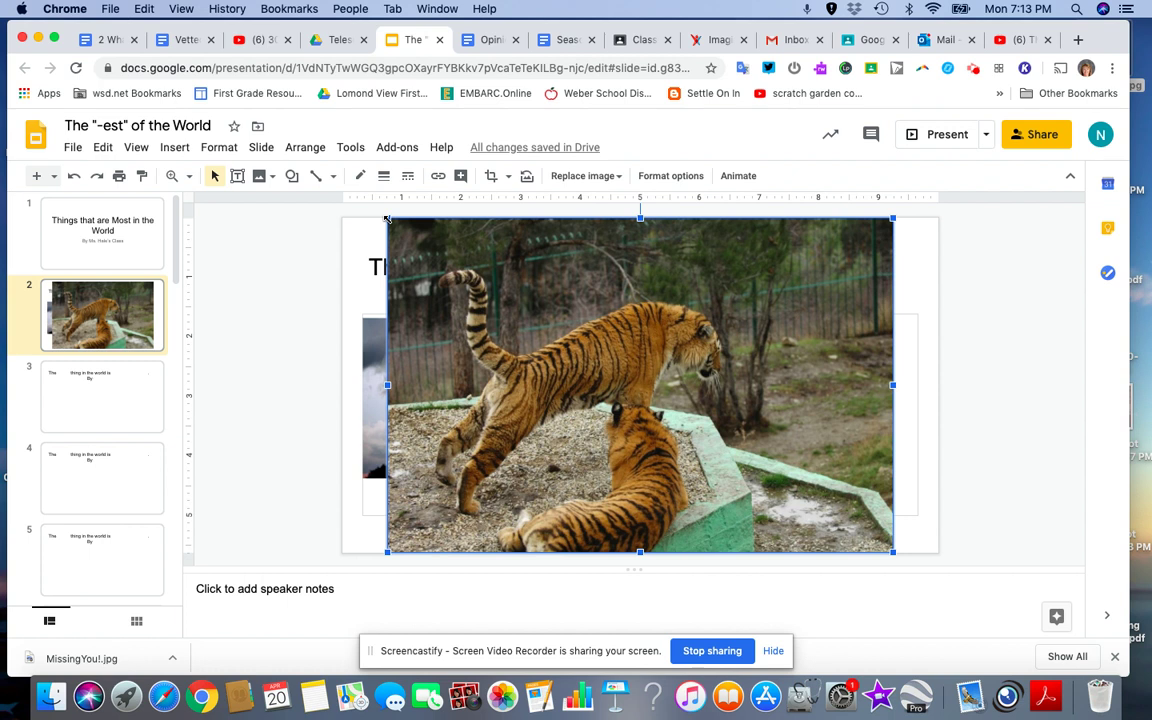
Shrink the tiger photo and place it right of the tornado photo, tops aligned.
left_click_drag(387, 218, 706, 388)
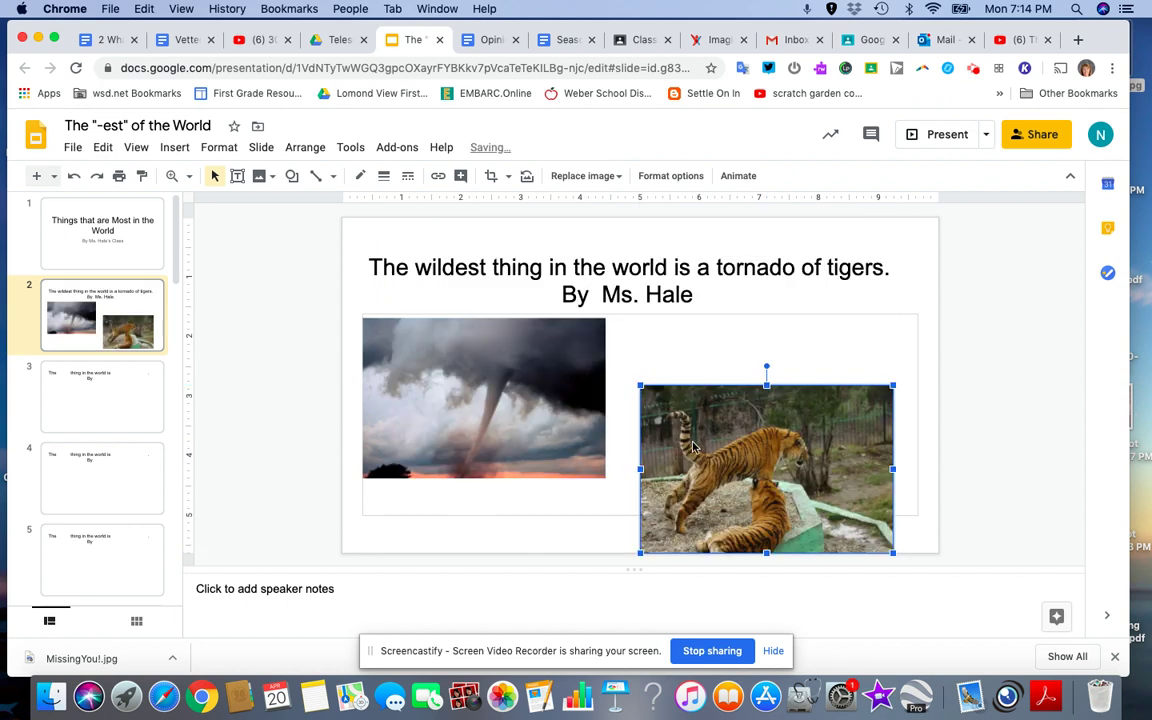
left_click_drag(710, 460, 735, 392)
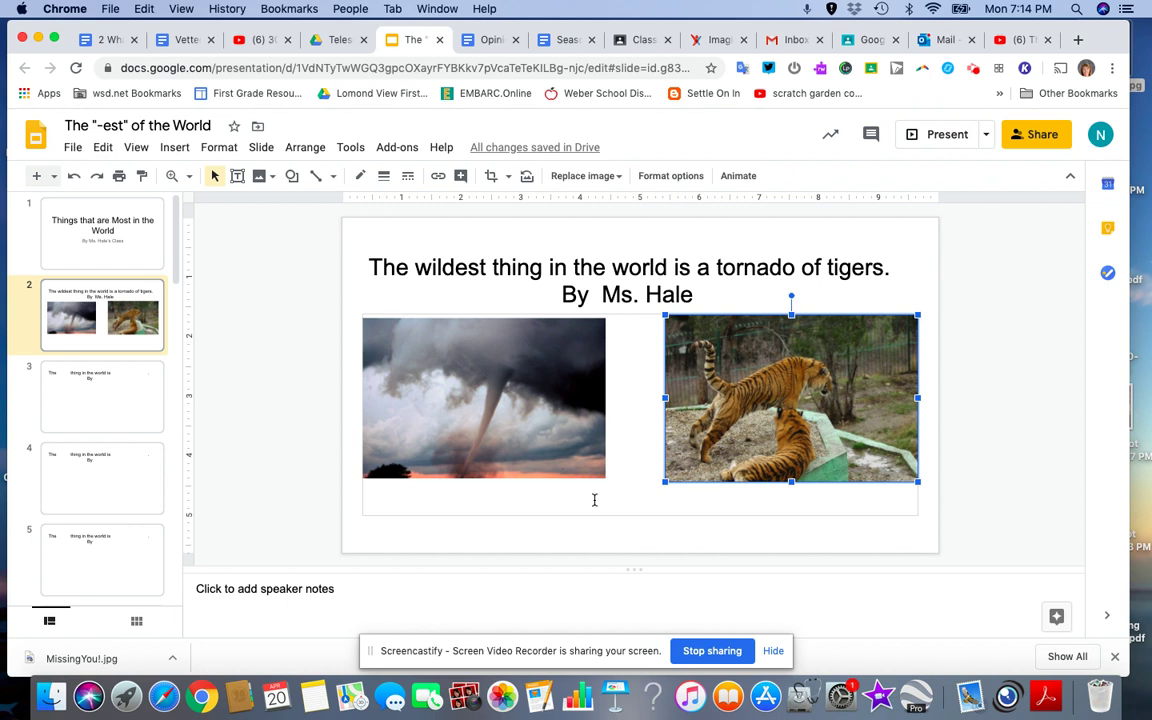
Move past slide 3 to slide 4, the next empty sentence-frame template.
left_click(96, 409)
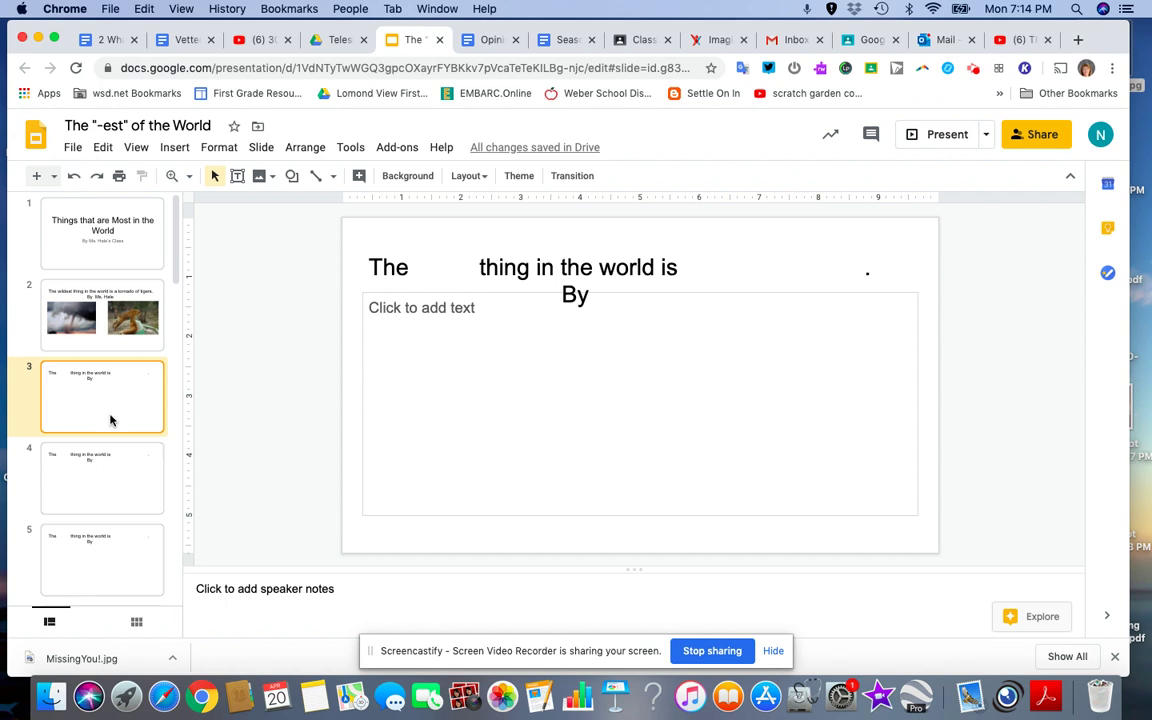
left_click(124, 499)
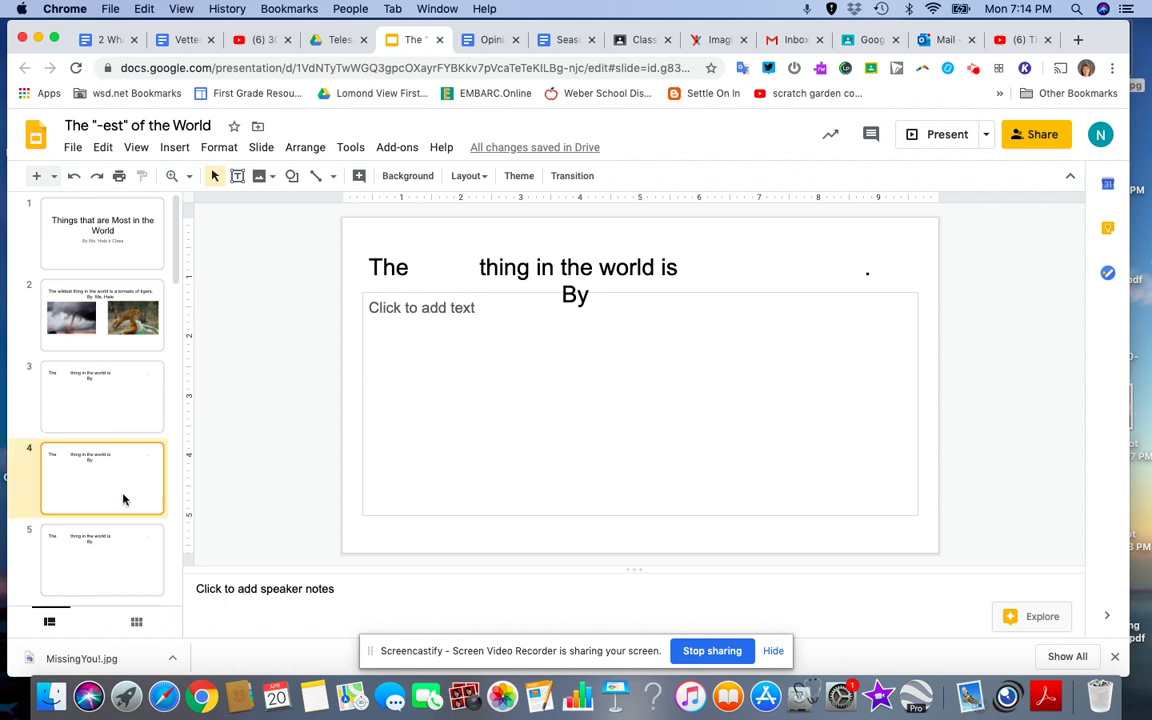